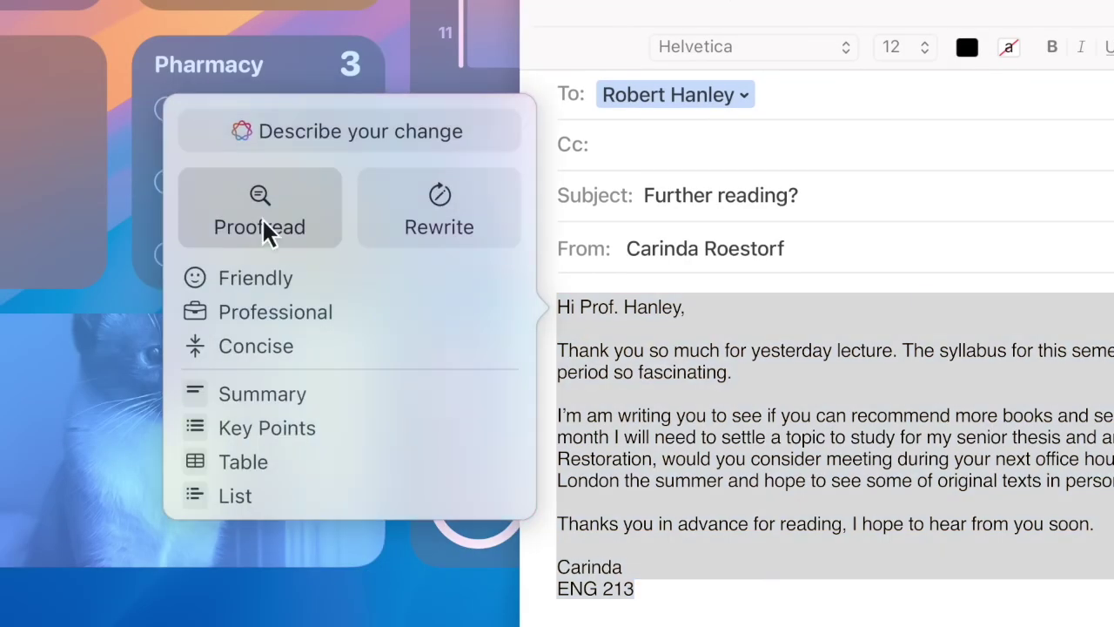
- Proofread the selected e-mail message text with Writing Tools
click(262, 218)
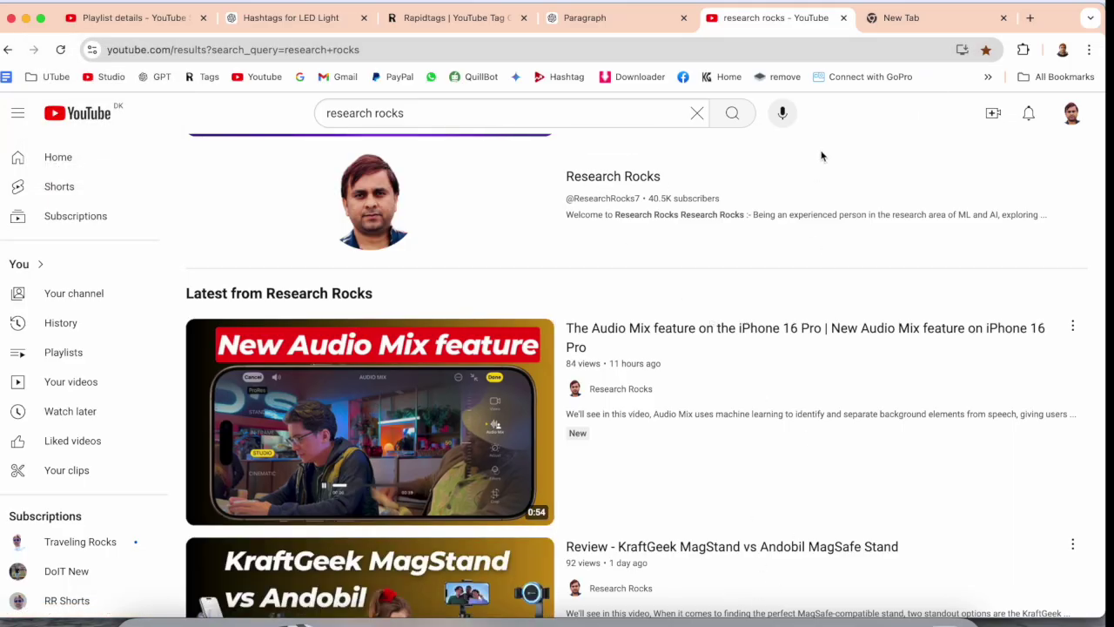
- Switch to System Settings, enlarge the window and view the Apple Intelligence & Siri settings
click(775, 620)
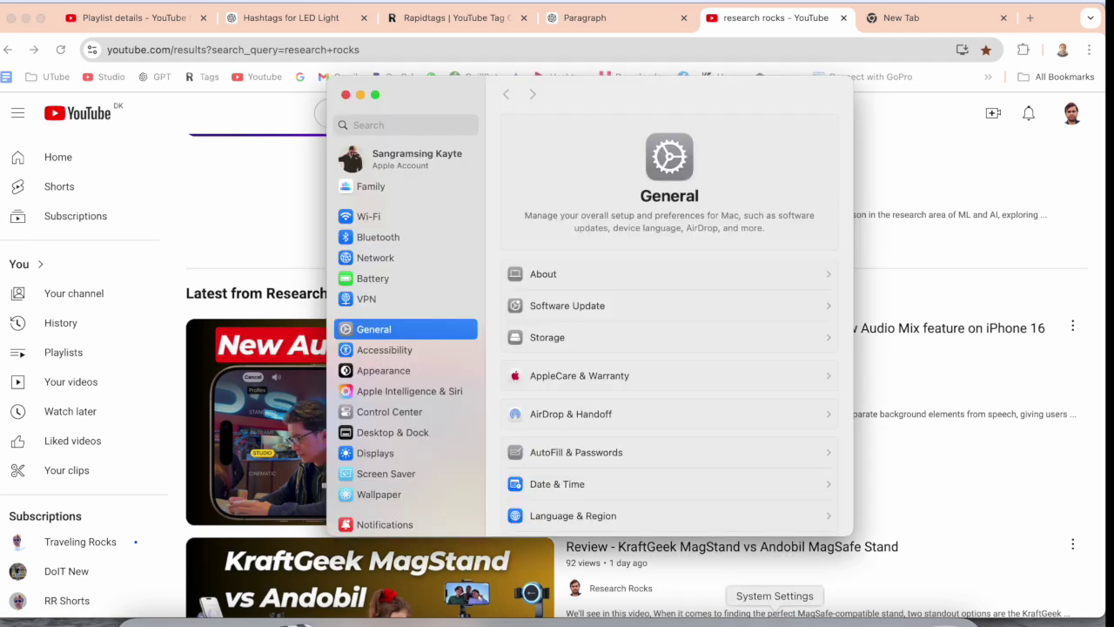
double_click(453, 91)
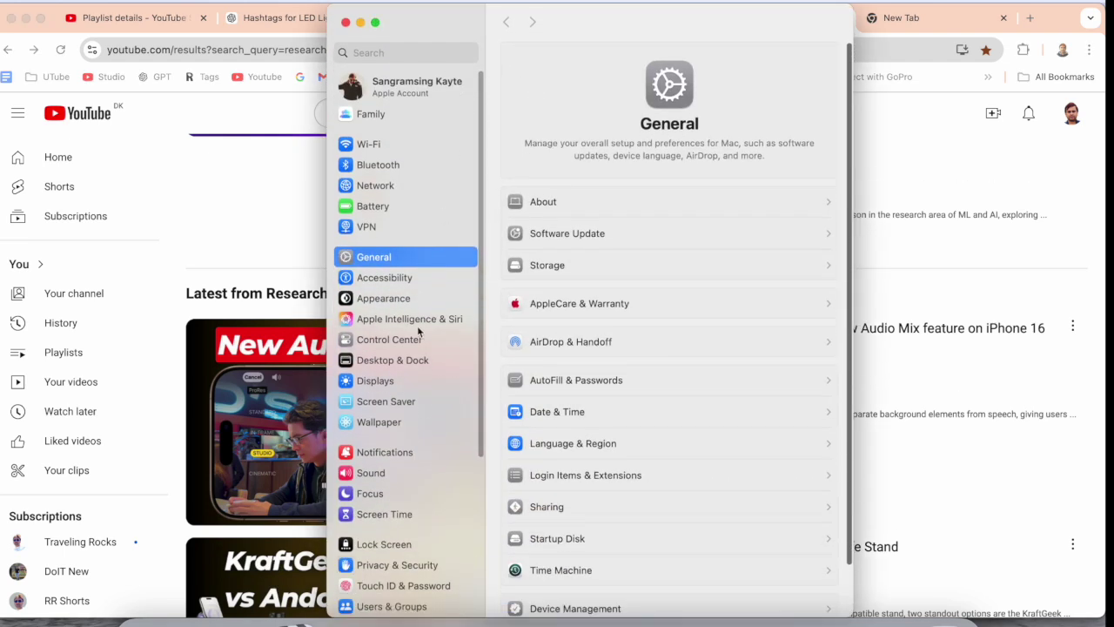
click(410, 321)
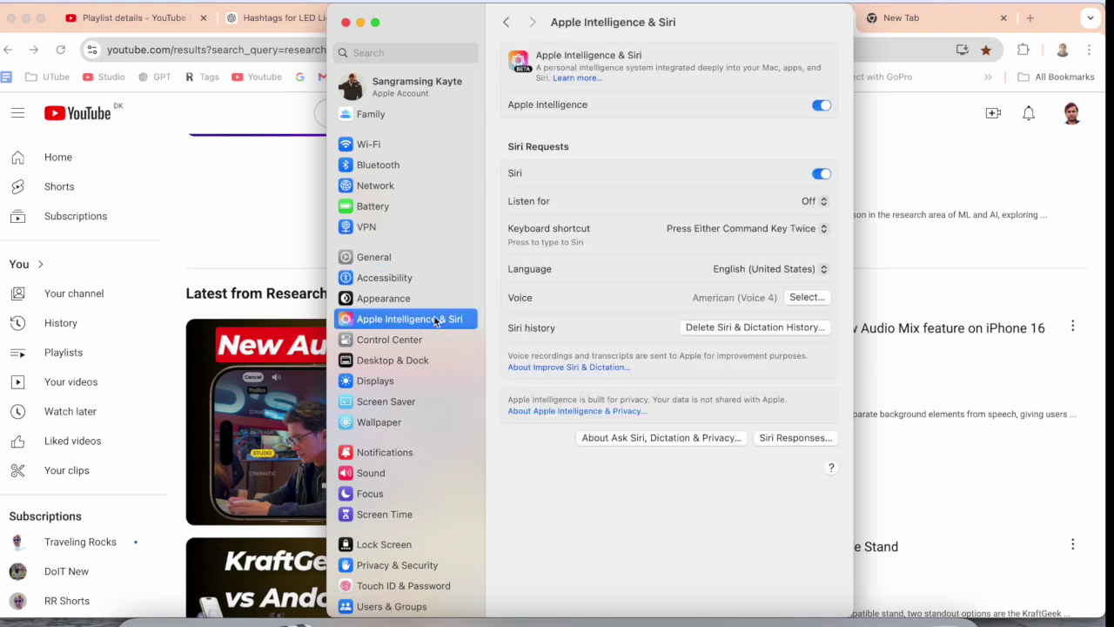
drag(470, 21, 398, 33)
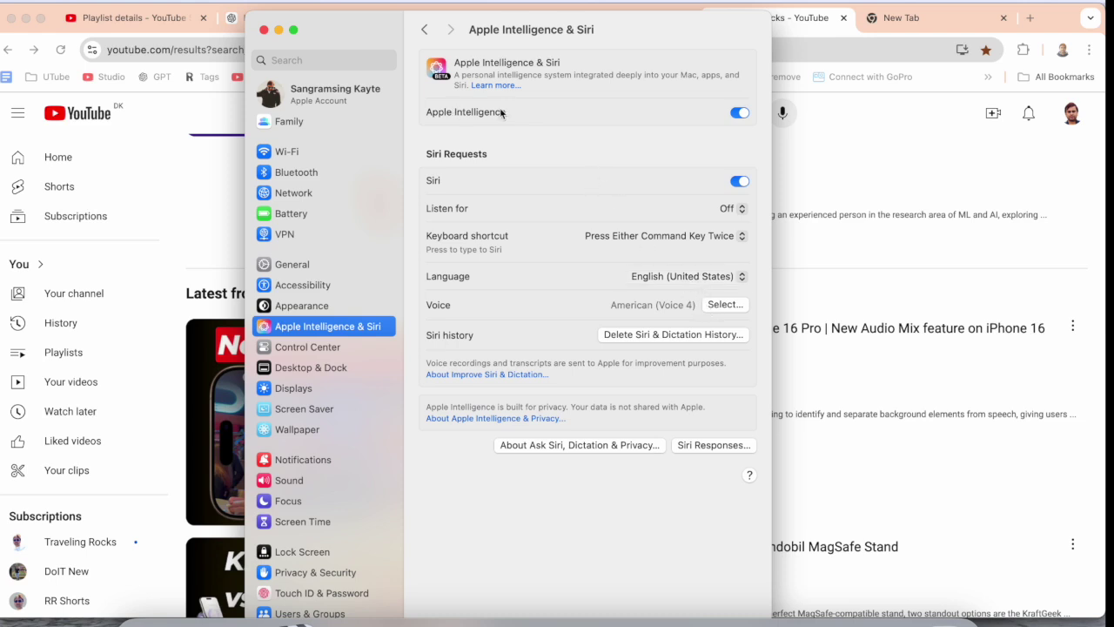
- Search the settings for "lan" and check the primary preferred language, English (US), under Language & Region
click(348, 65)
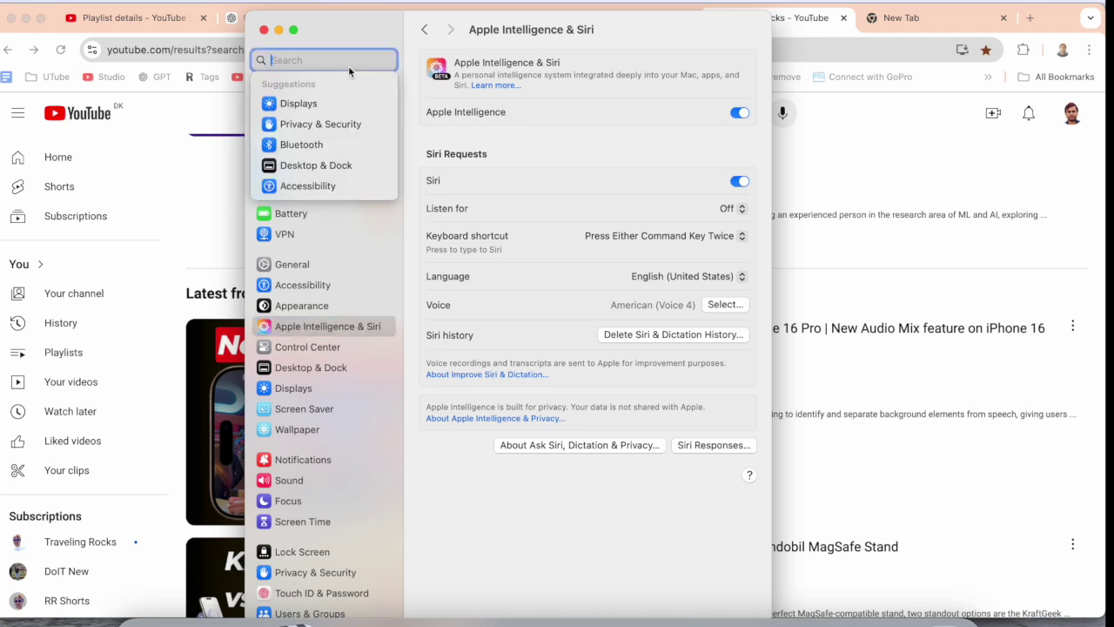
text(lan)
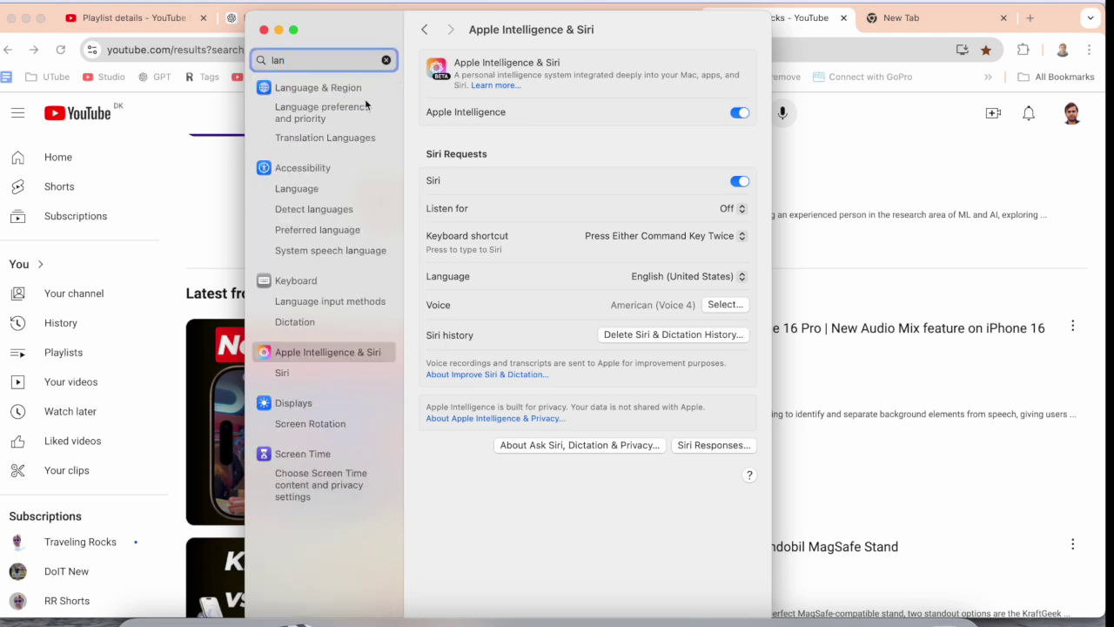
click(351, 91)
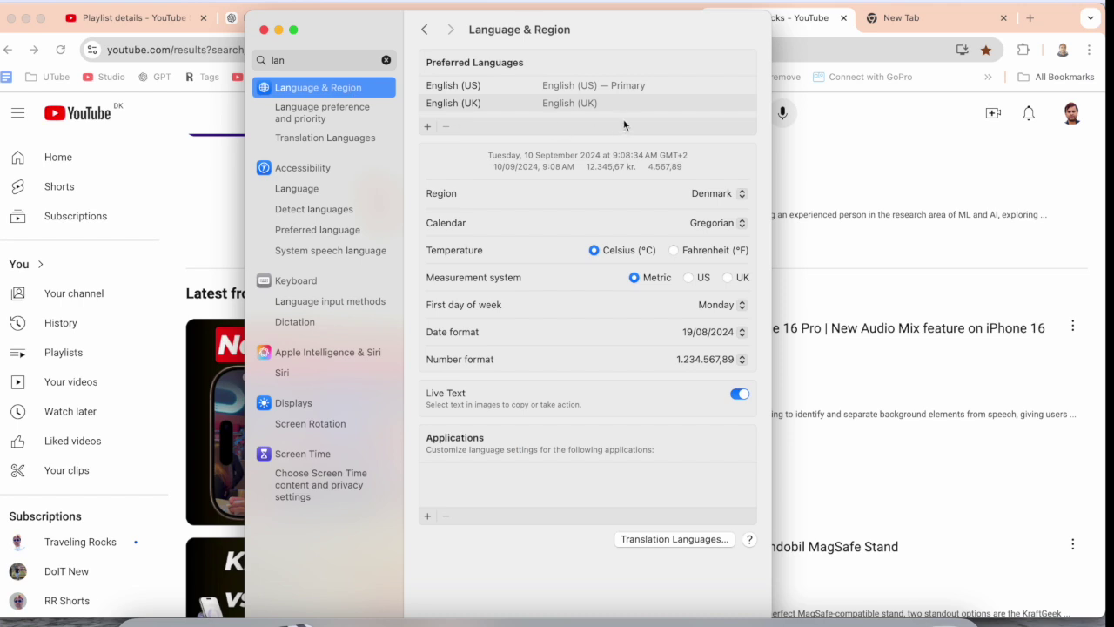
click(576, 90)
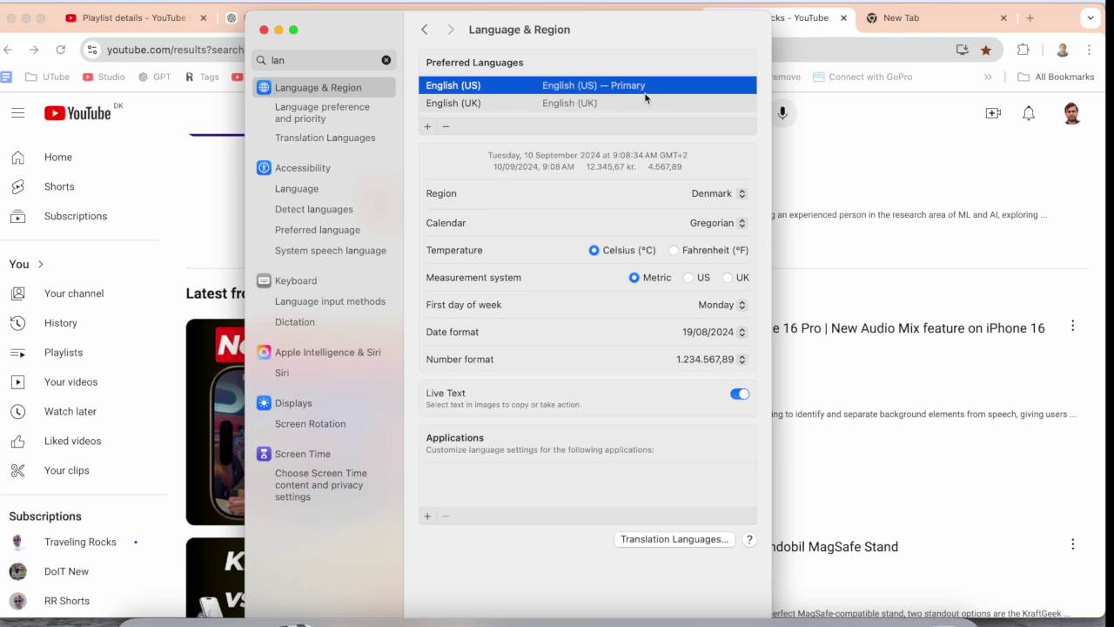
- Return to the Apple Intelligence & Siri settings and close System Settings
click(344, 356)
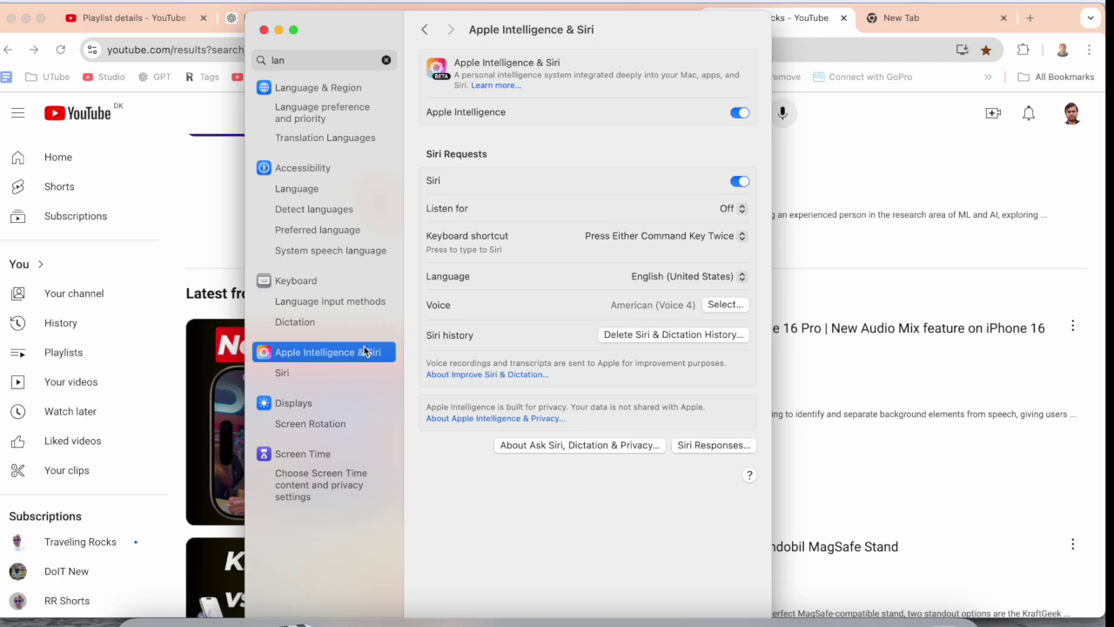
click(263, 29)
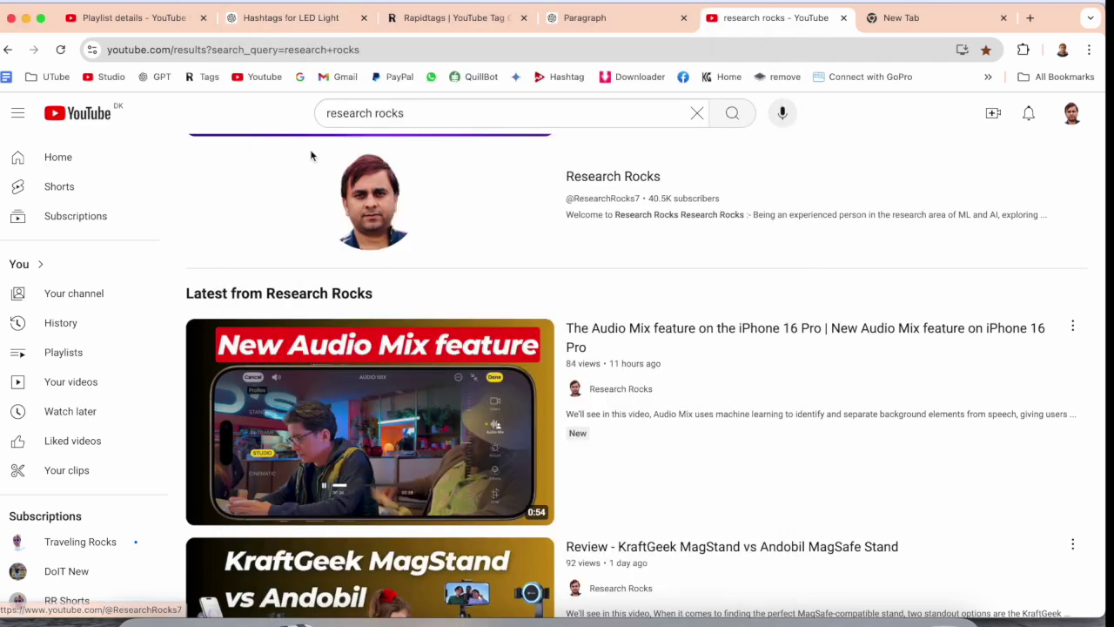
- Copy the paragraph beginning "In this video, I'll be showcasing" from the text editor into the empty new note in Notes
click(566, 613)
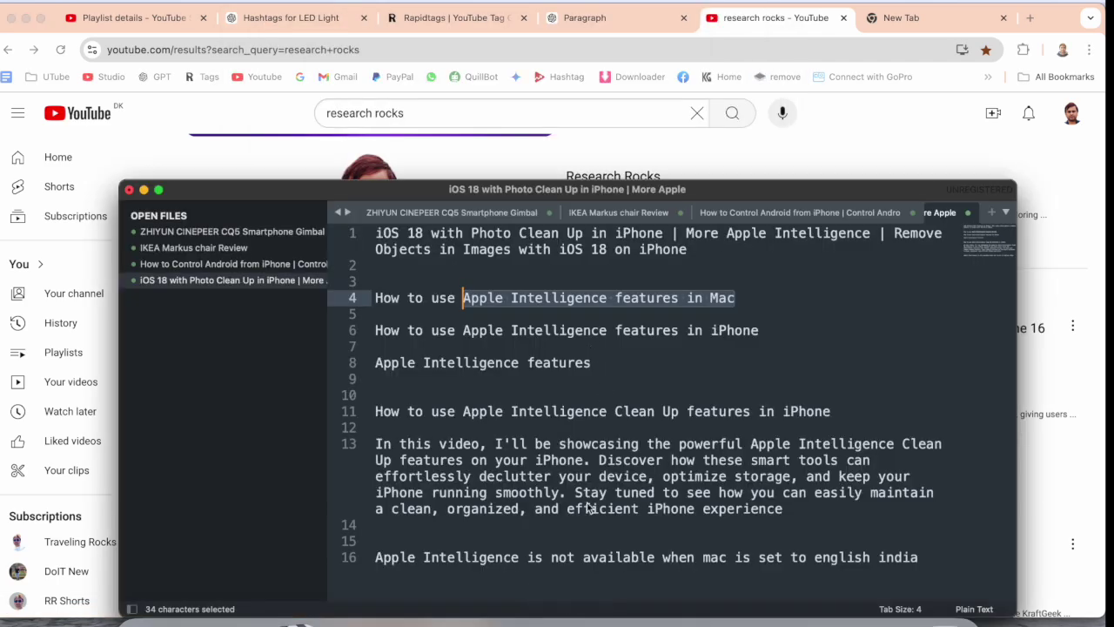
drag(783, 508, 369, 448)
key(super+c)
click(465, 120)
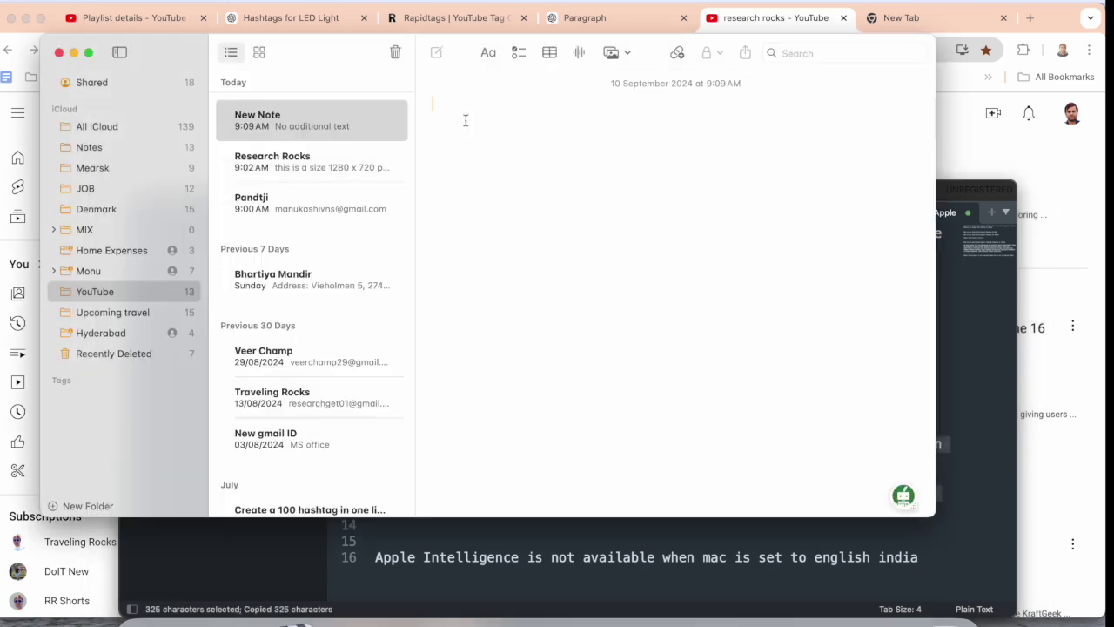
key(super+v)
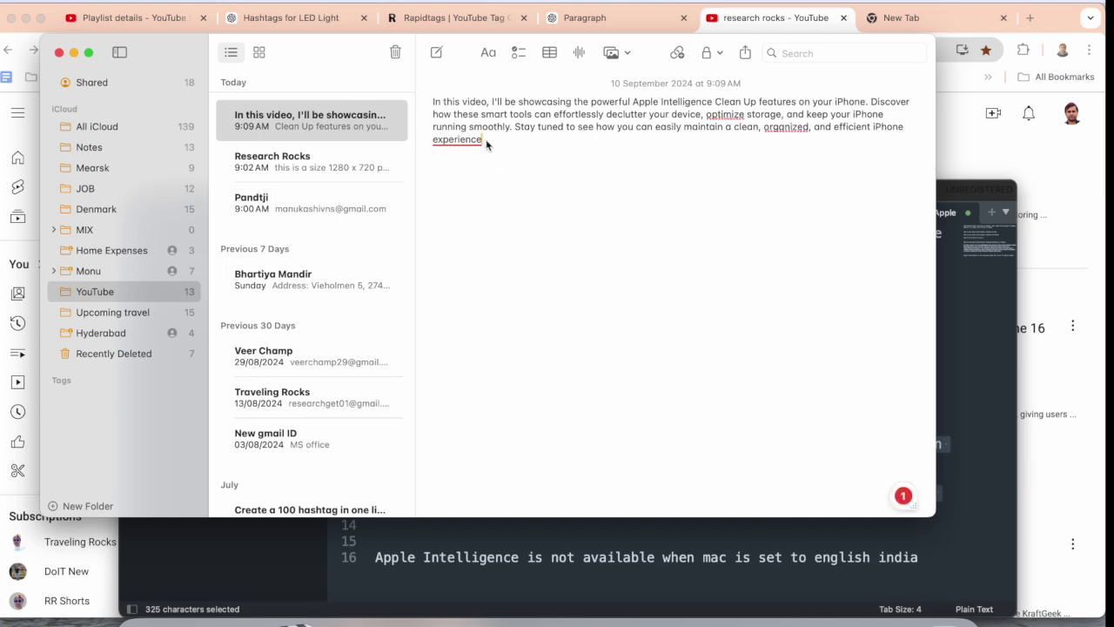
drag(489, 139, 432, 103)
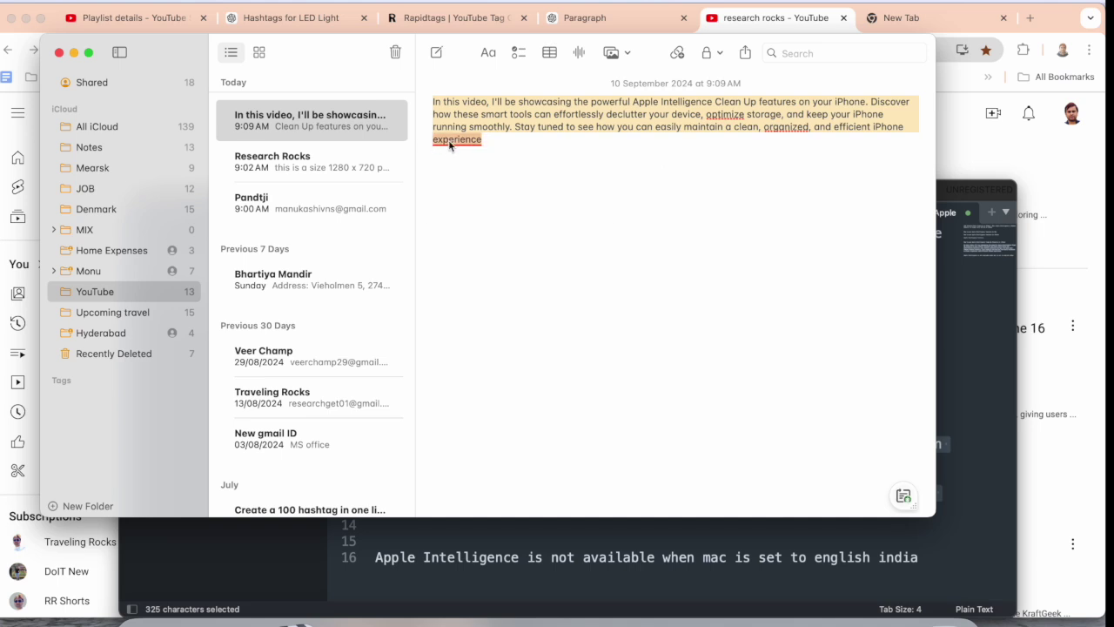
mouse_move(450, 146)
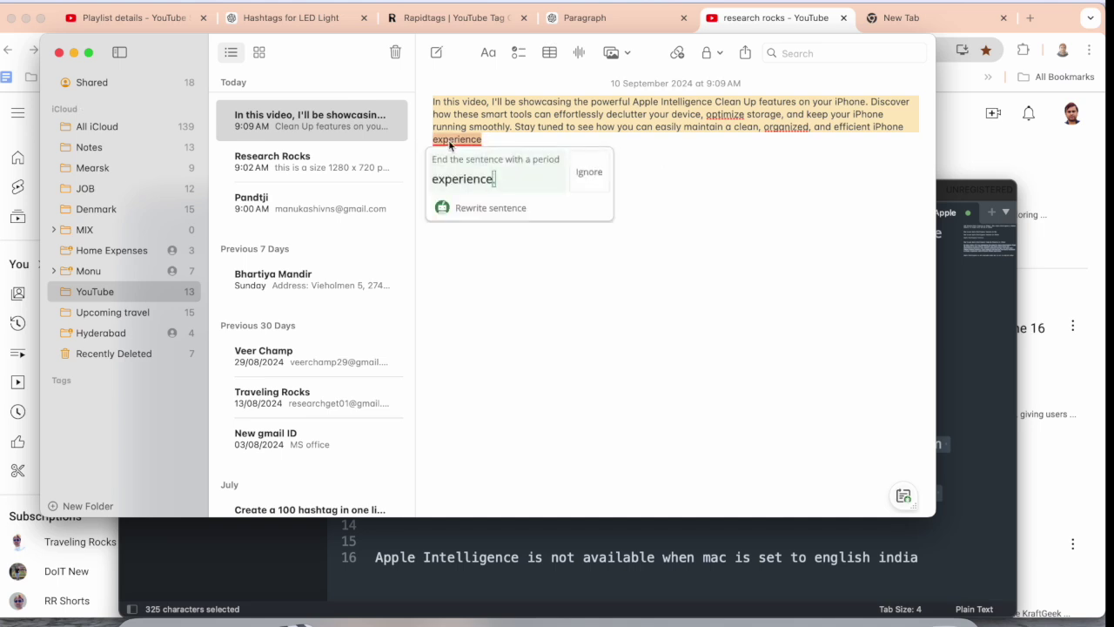
click(520, 144)
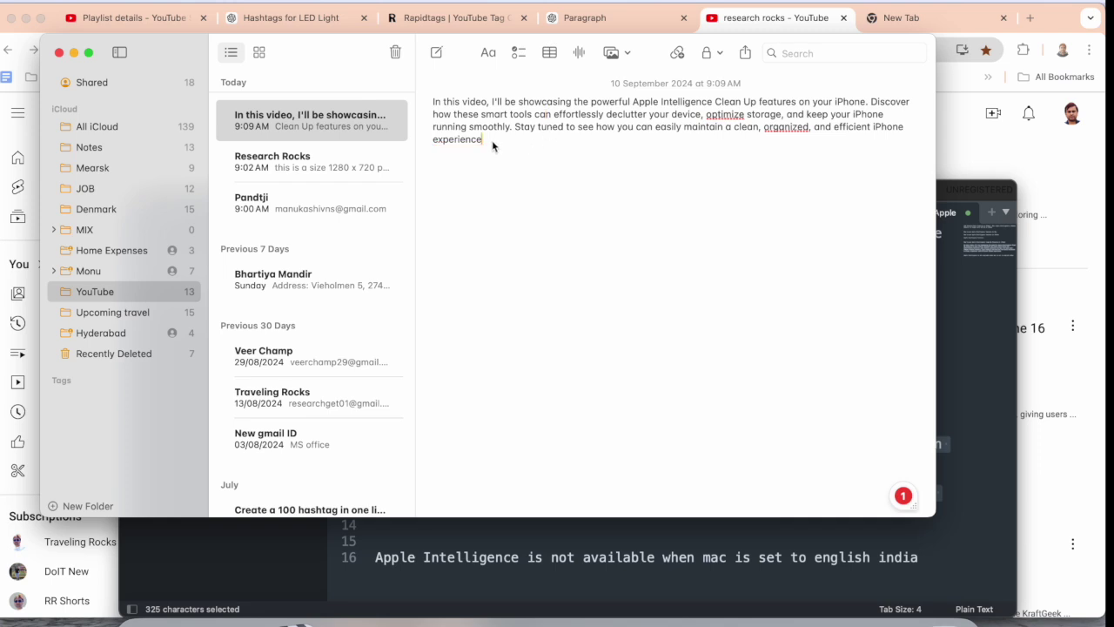
- Replace the note's whole paragraph with Key Points generated by Writing Tools, and undo the replacement
drag(493, 146, 433, 101)
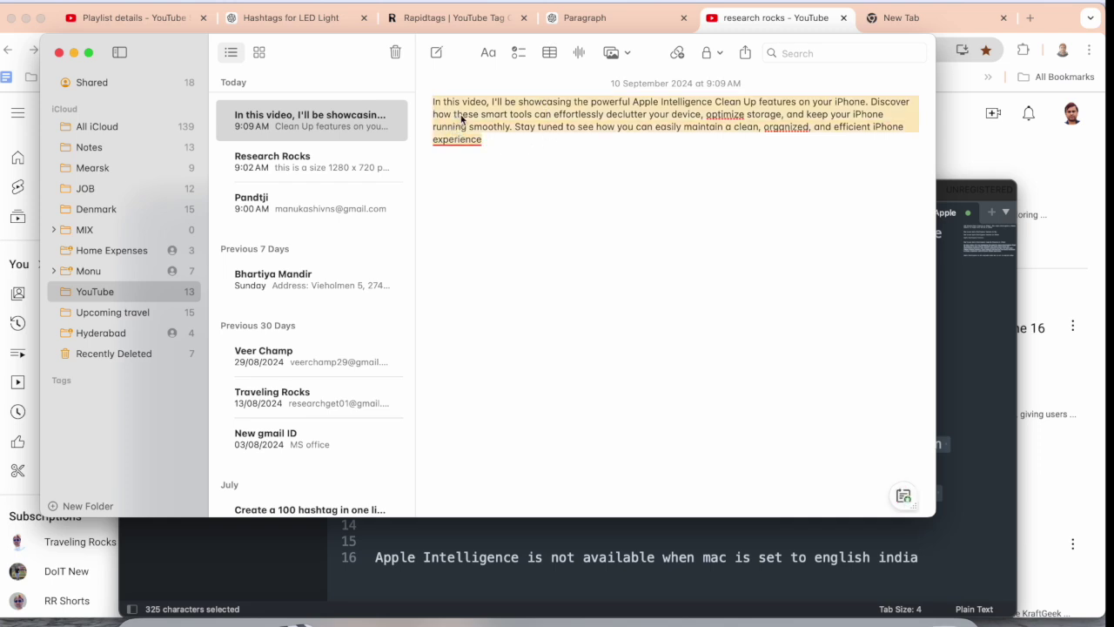
right_click(461, 119)
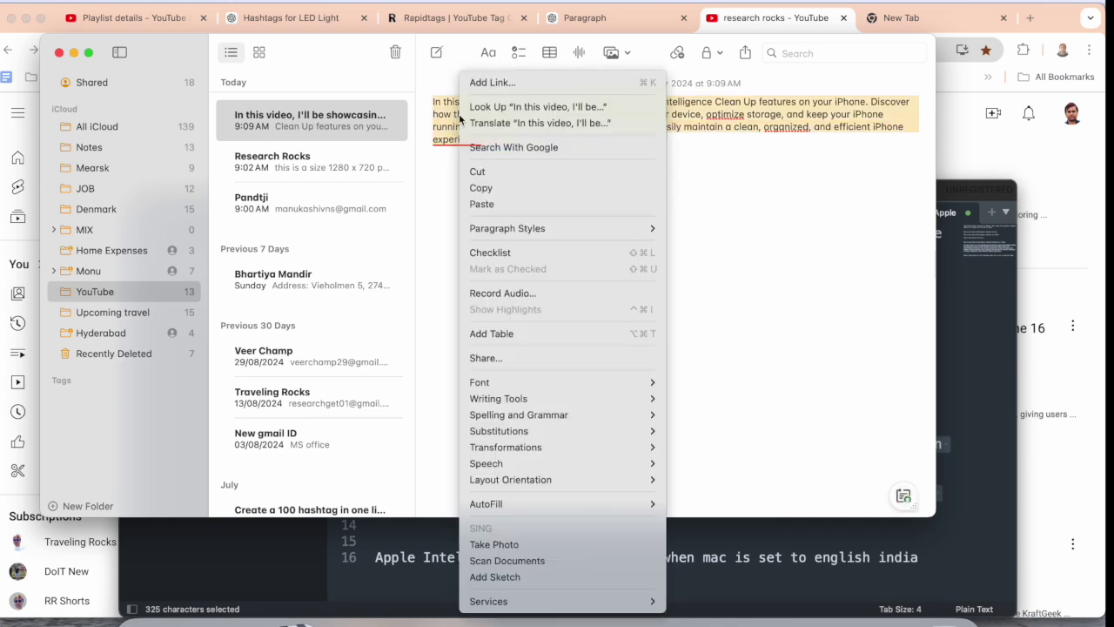
mouse_move(541, 398)
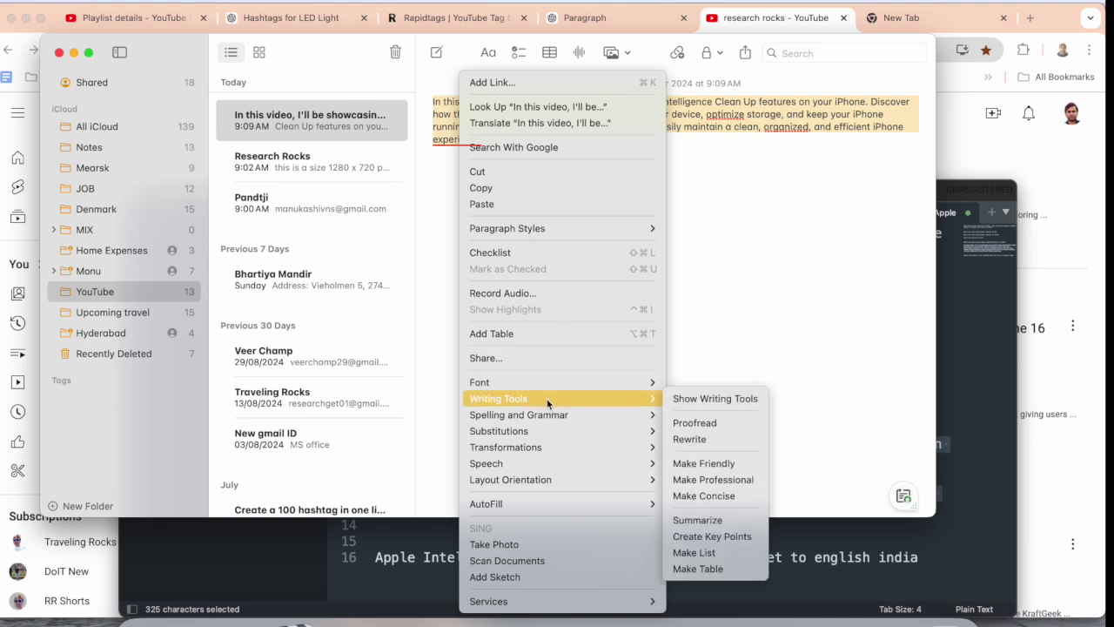
click(714, 398)
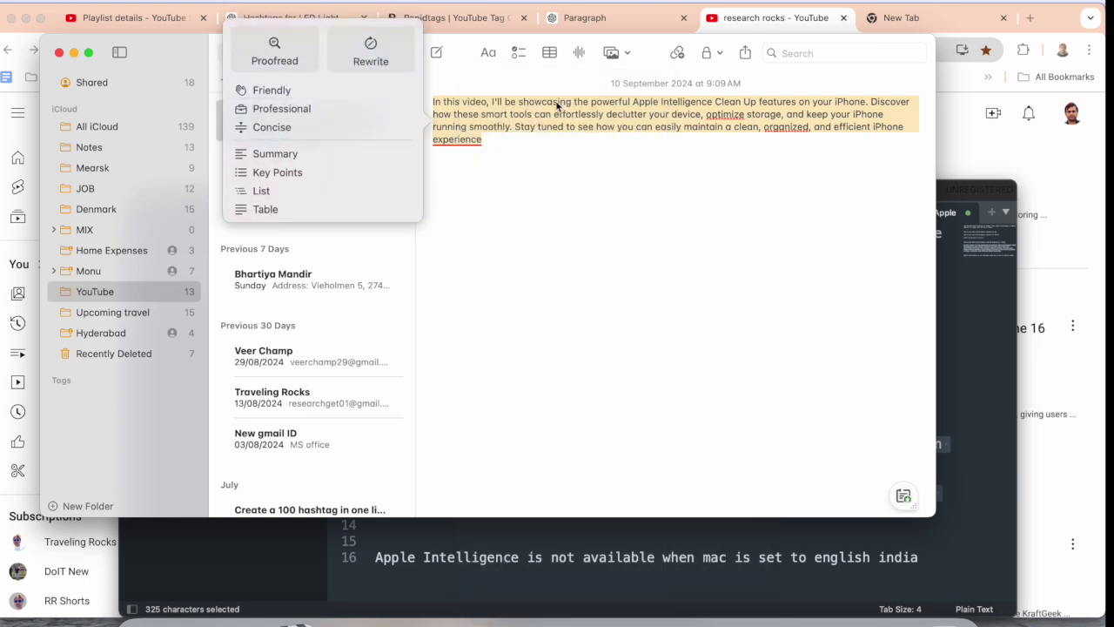
click(292, 173)
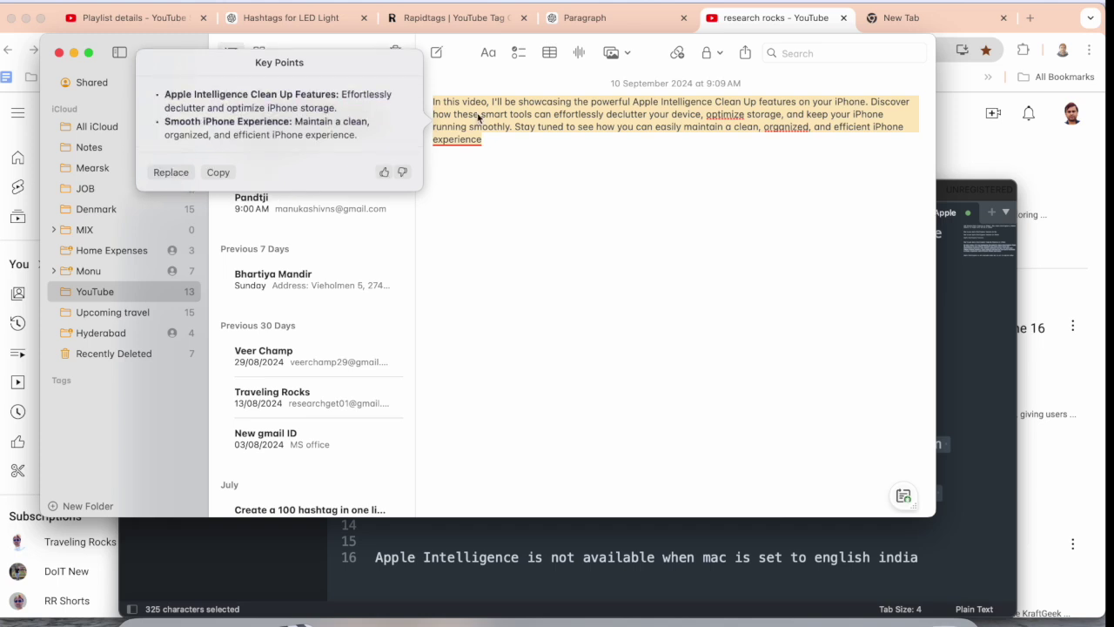
click(171, 171)
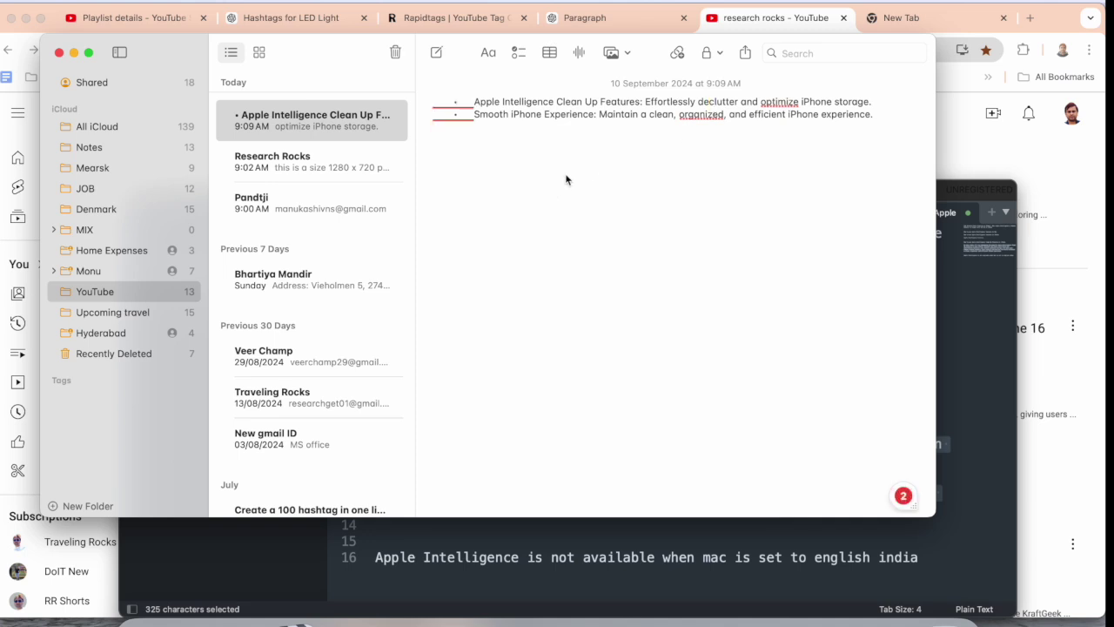
key(super+z)
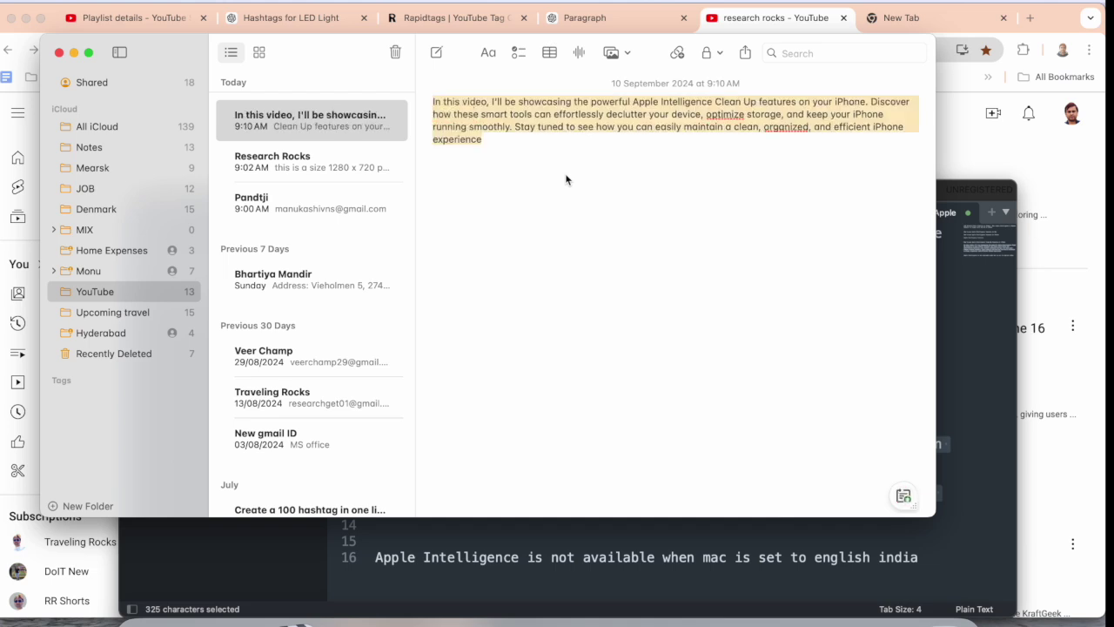
- Rewrite the note's original paragraph with Writing Tools and accept the rewritten version
right_click(504, 119)
mouse_move(639, 398)
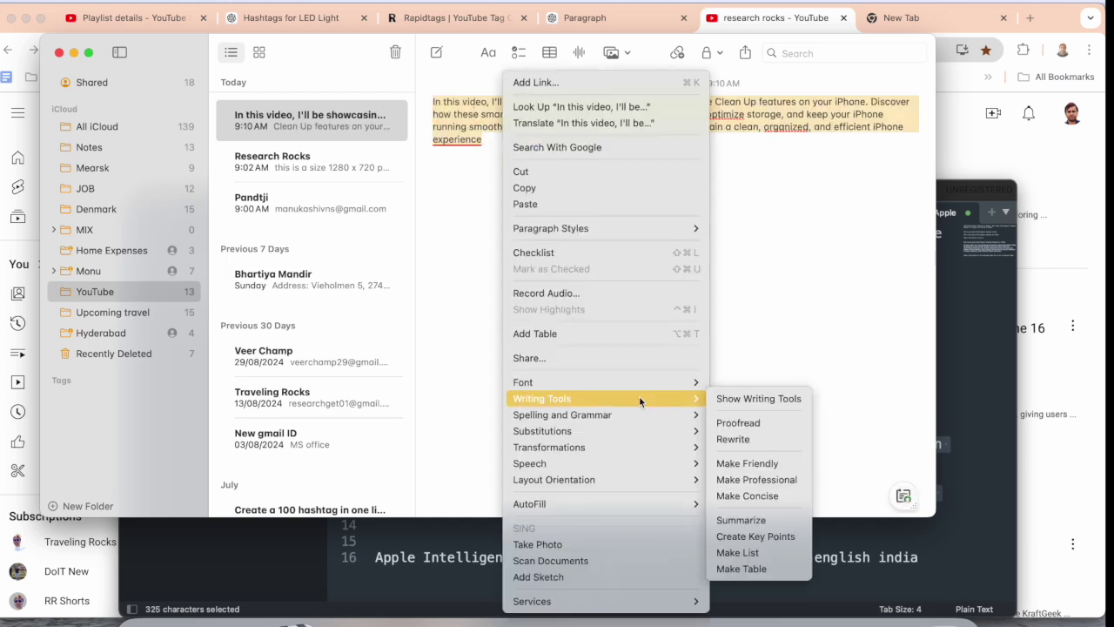
click(754, 399)
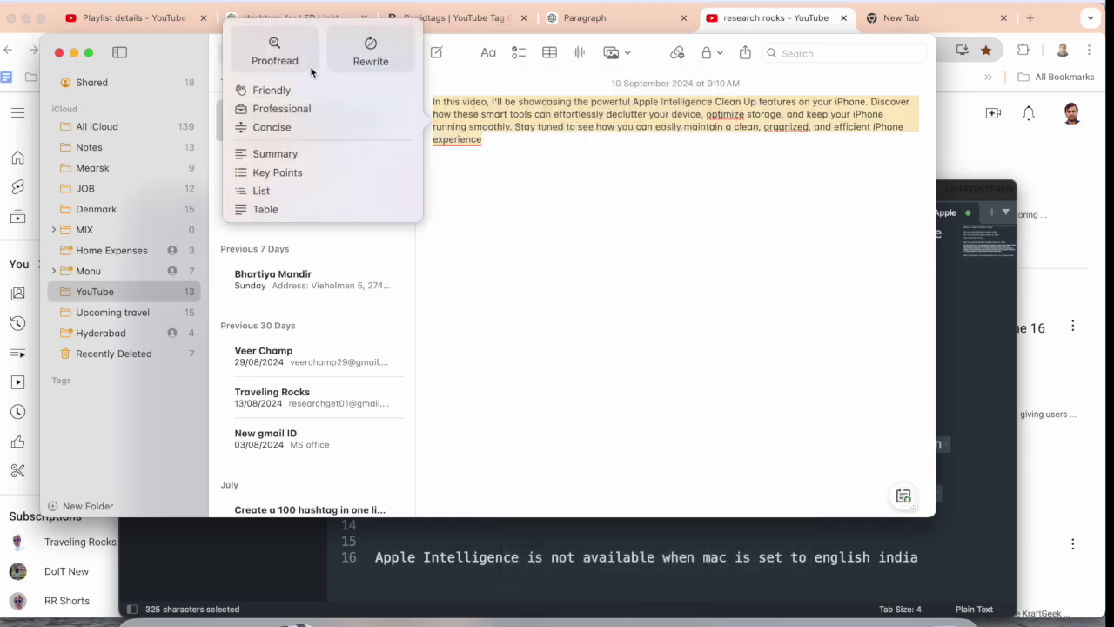
click(371, 54)
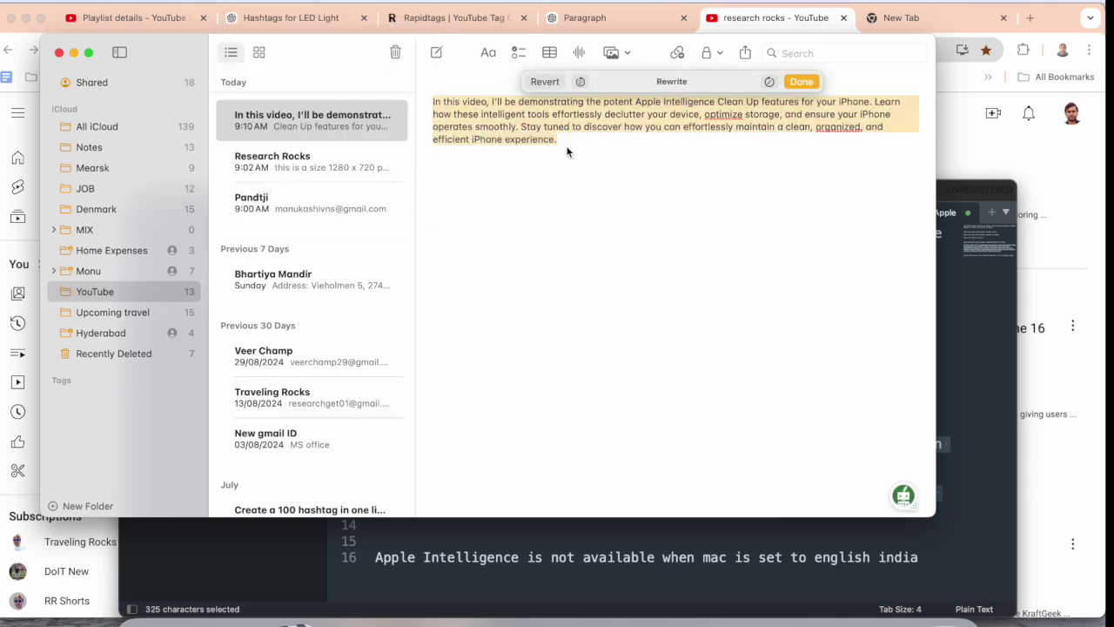
click(801, 81)
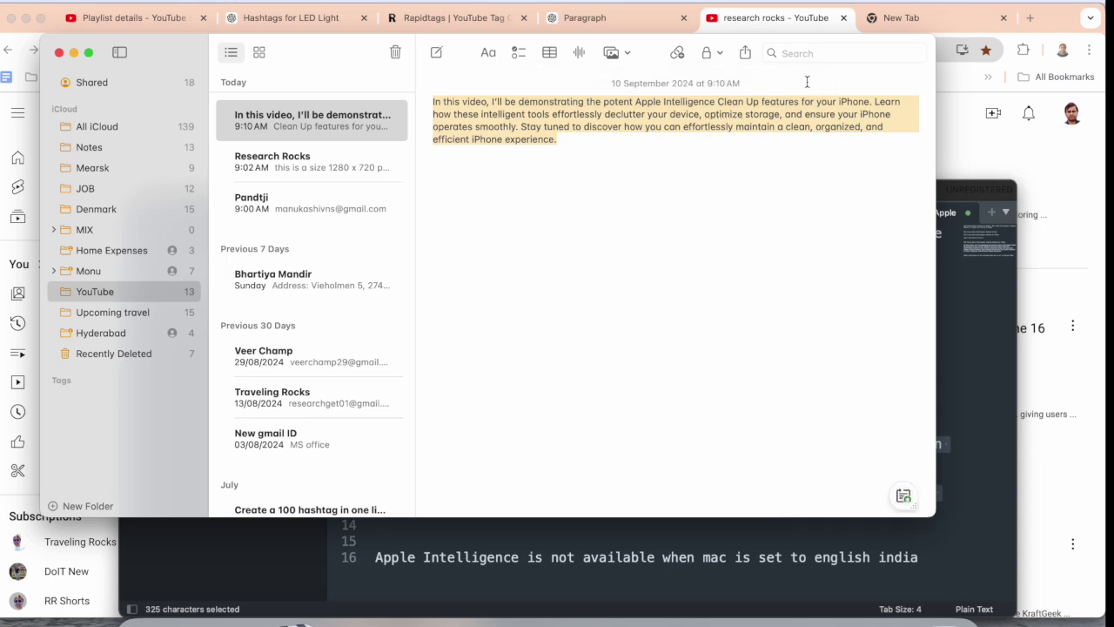
- Proofread the rewritten paragraph with Writing Tools
right_click(540, 126)
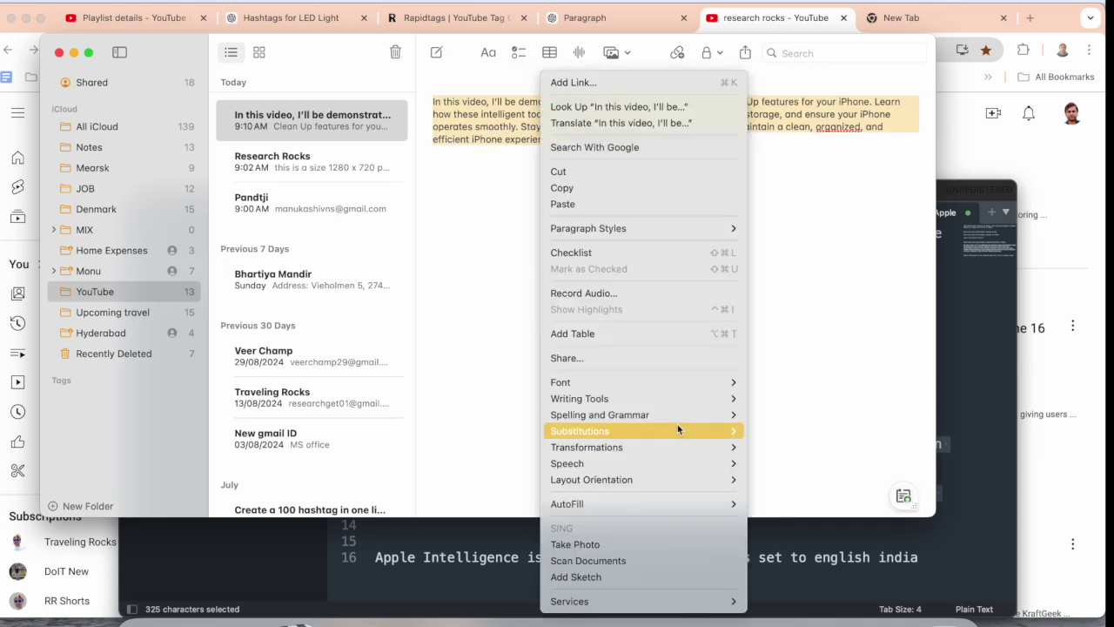
mouse_move(675, 394)
click(808, 423)
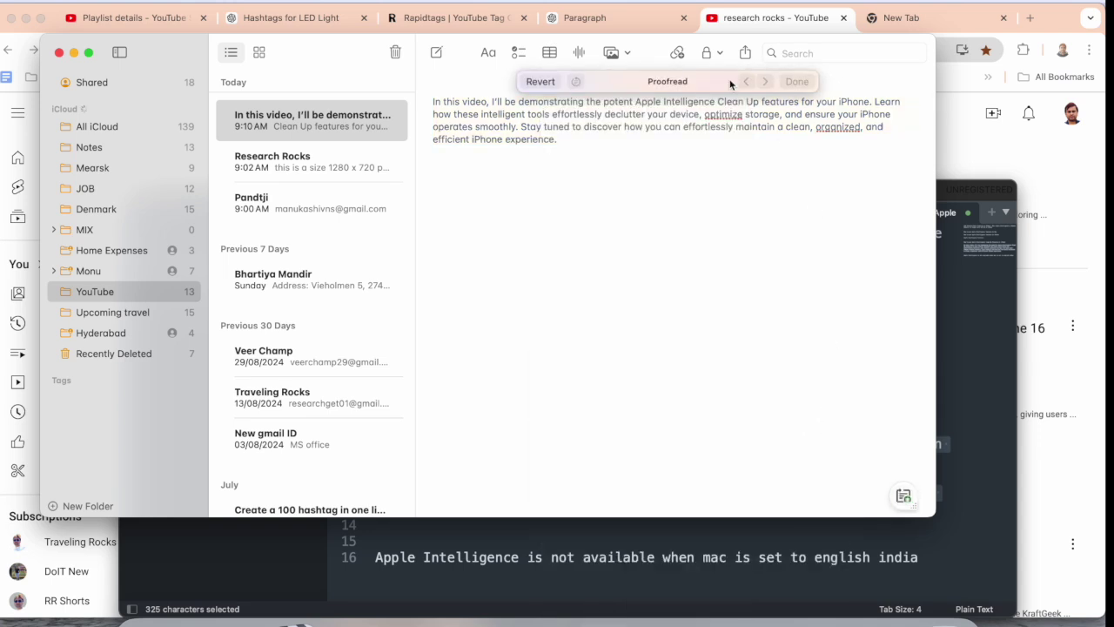
- Summarize the note's whole paragraph with Writing Tools and replace the text with the generated summary
right_click(549, 127)
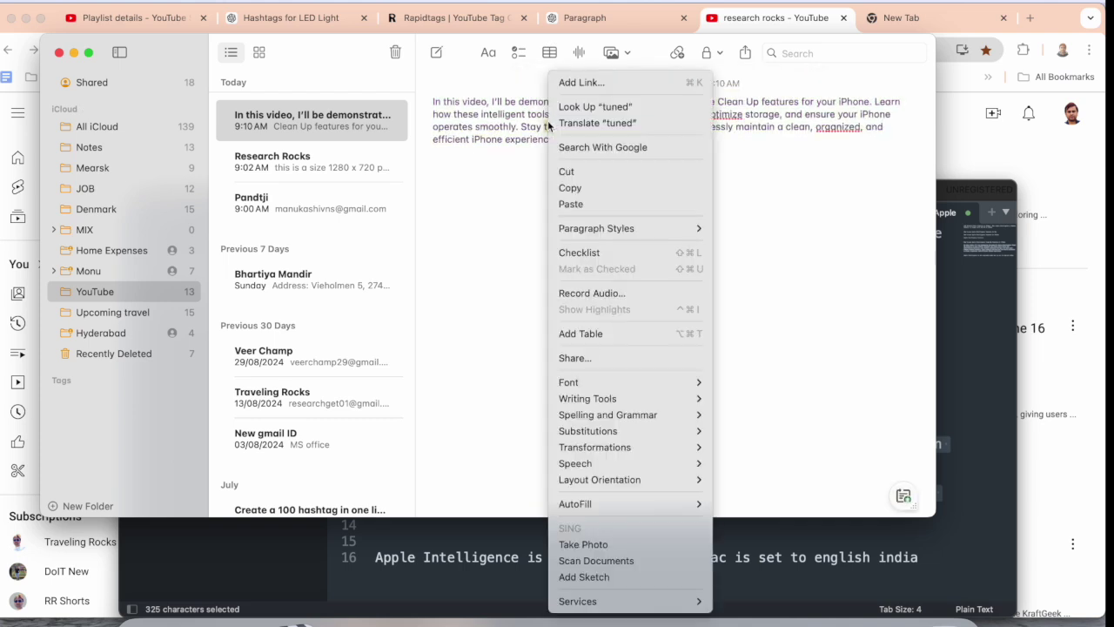
click(513, 127)
triple_click(514, 127)
right_click(513, 127)
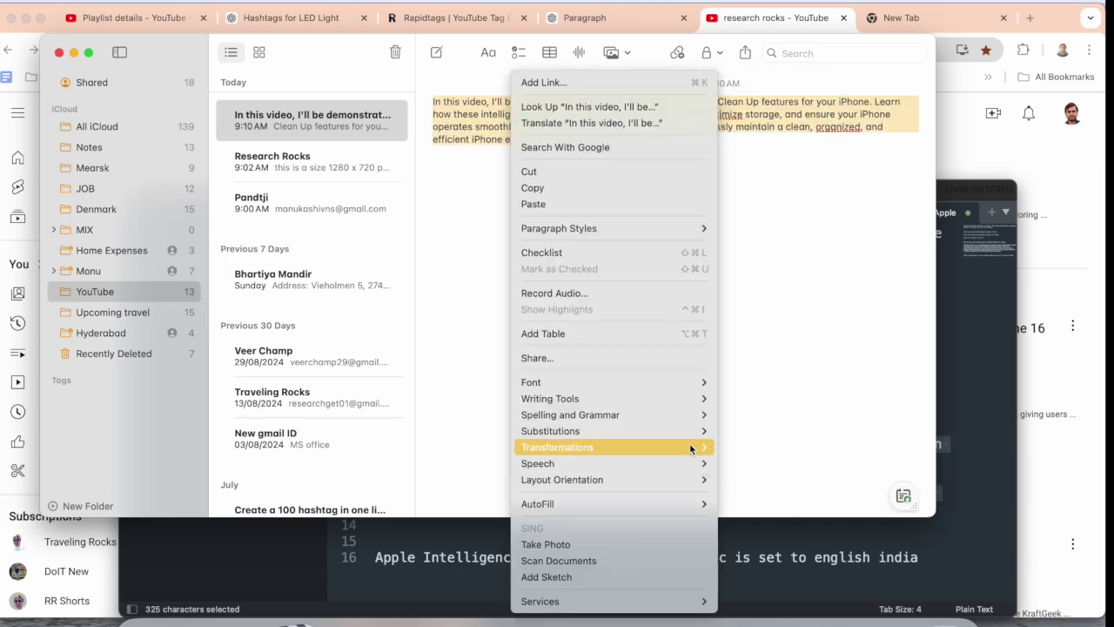
mouse_move(700, 403)
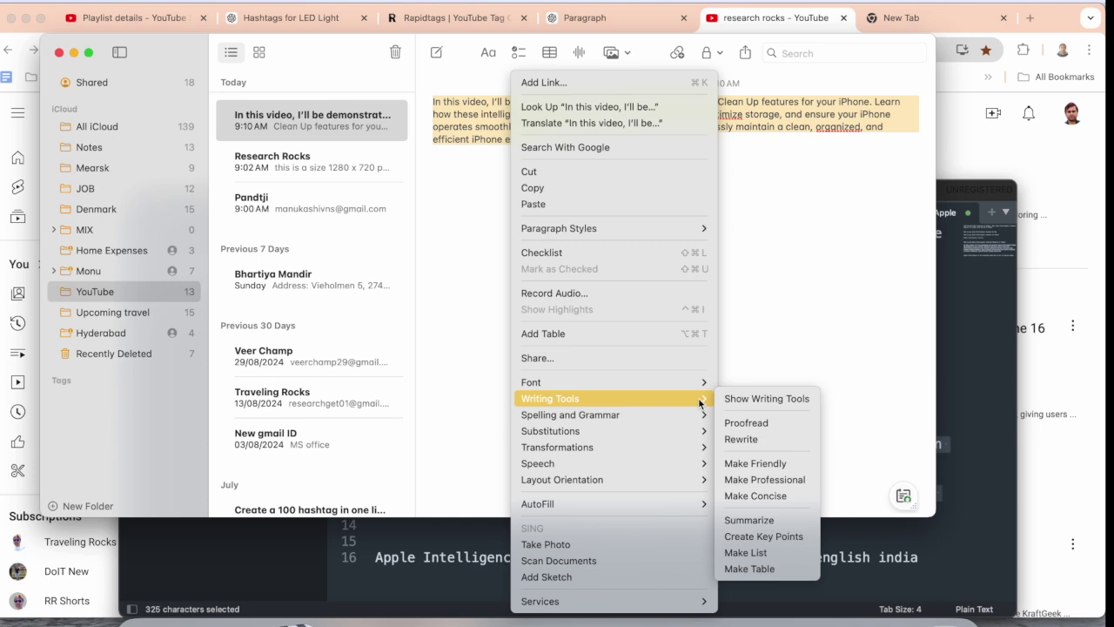
click(768, 520)
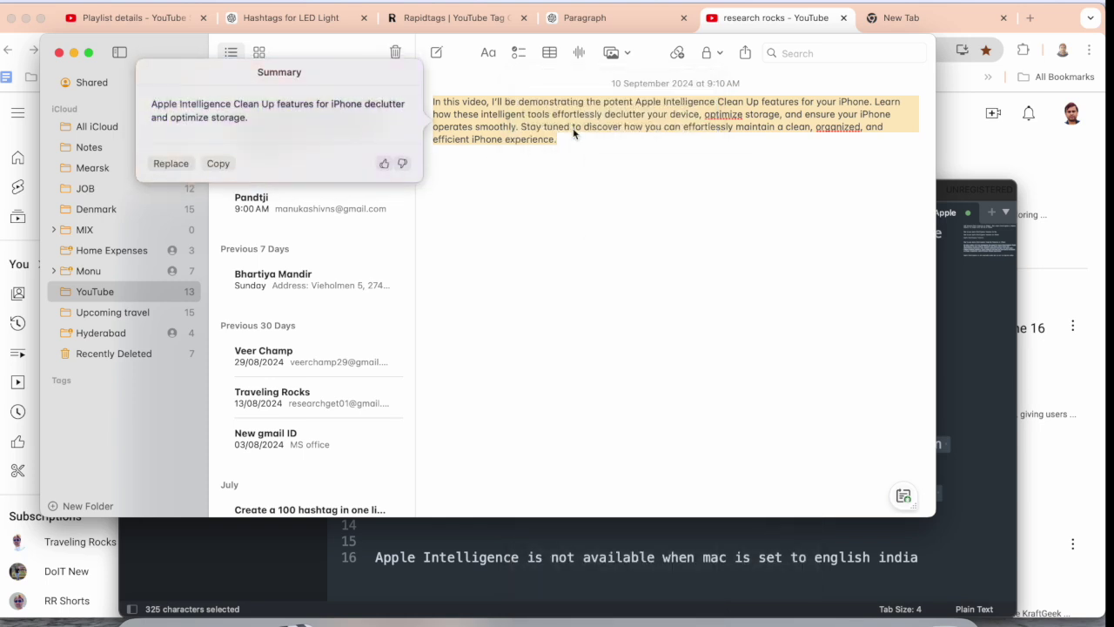
click(170, 164)
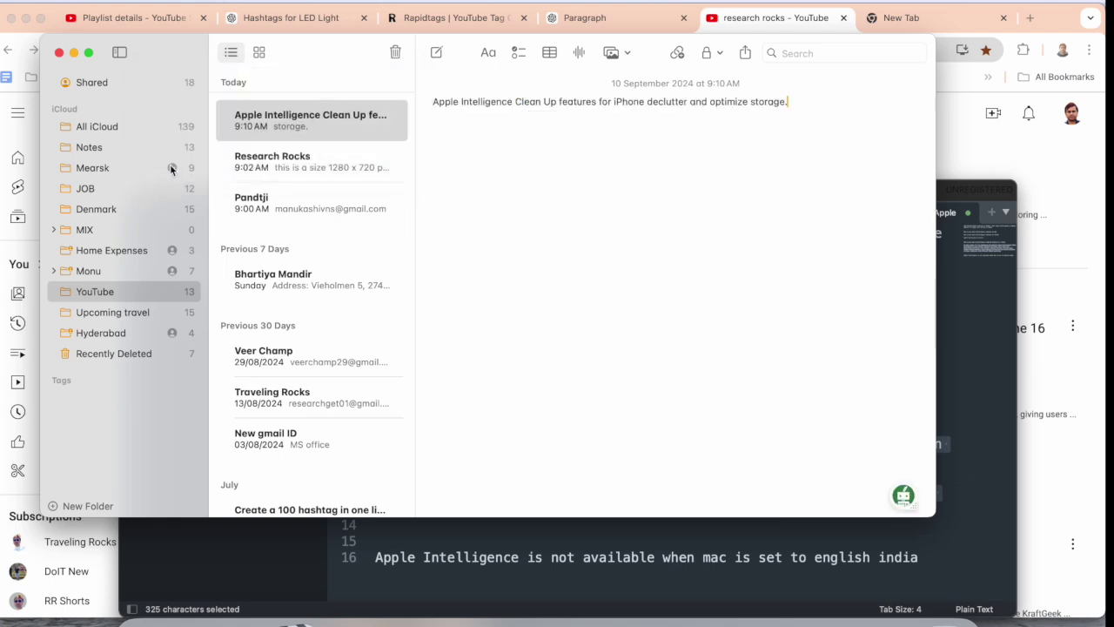
- Undo the summary replacement and try to turn the restored paragraph into a table with Writing Tools
key(super+z)
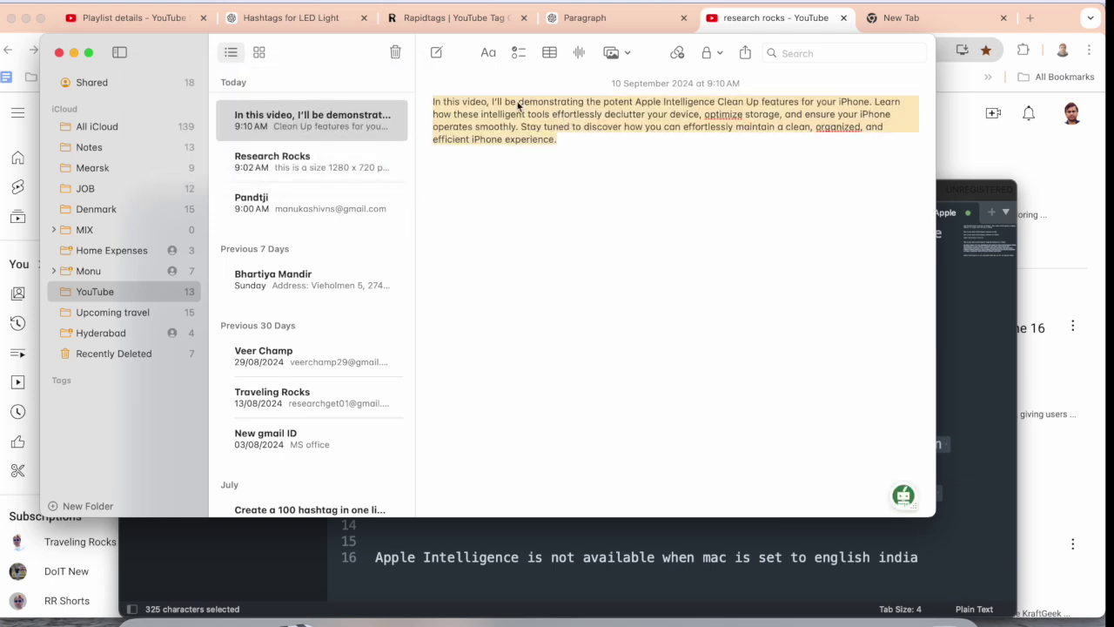
right_click(520, 113)
mouse_move(648, 399)
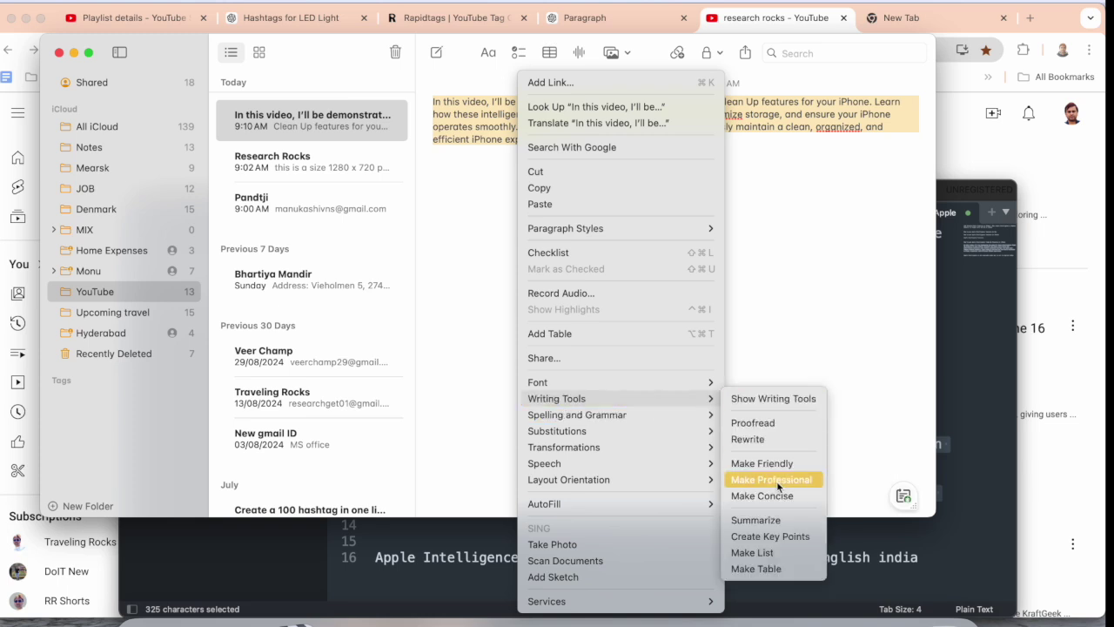
click(755, 568)
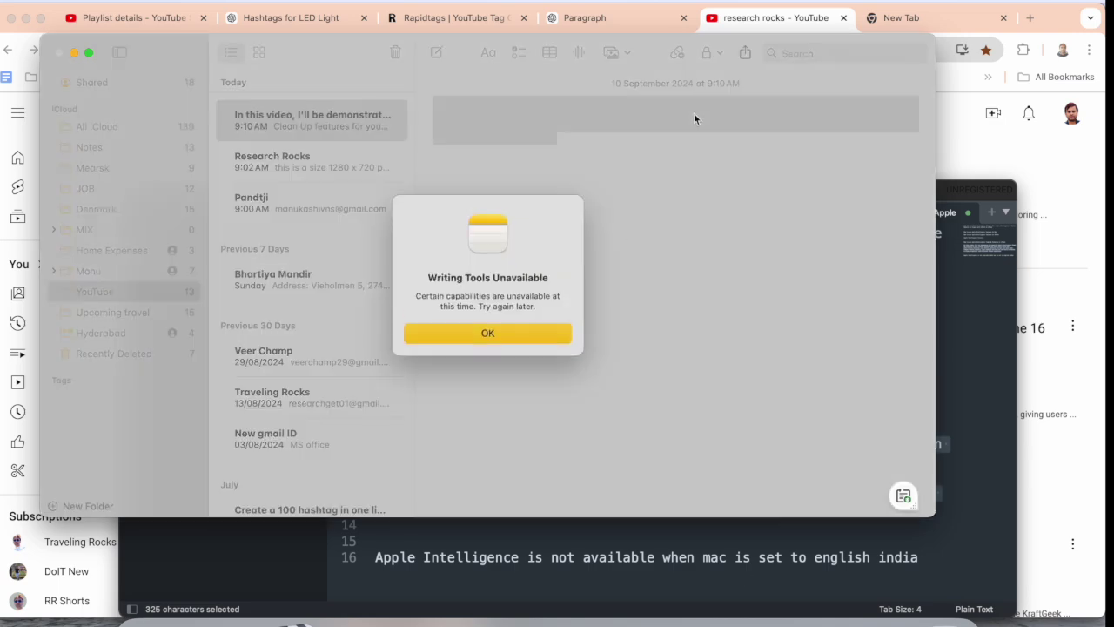
click(466, 342)
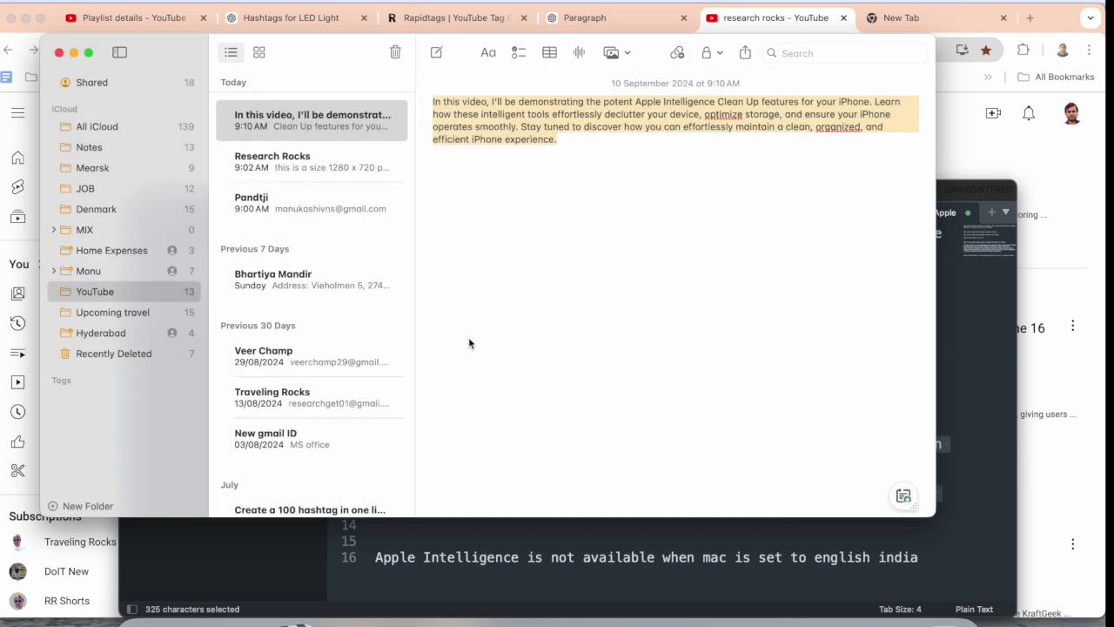
- Convert the note's whole paragraph into a list with Writing Tools, accept it, and undo the conversion
click(598, 150)
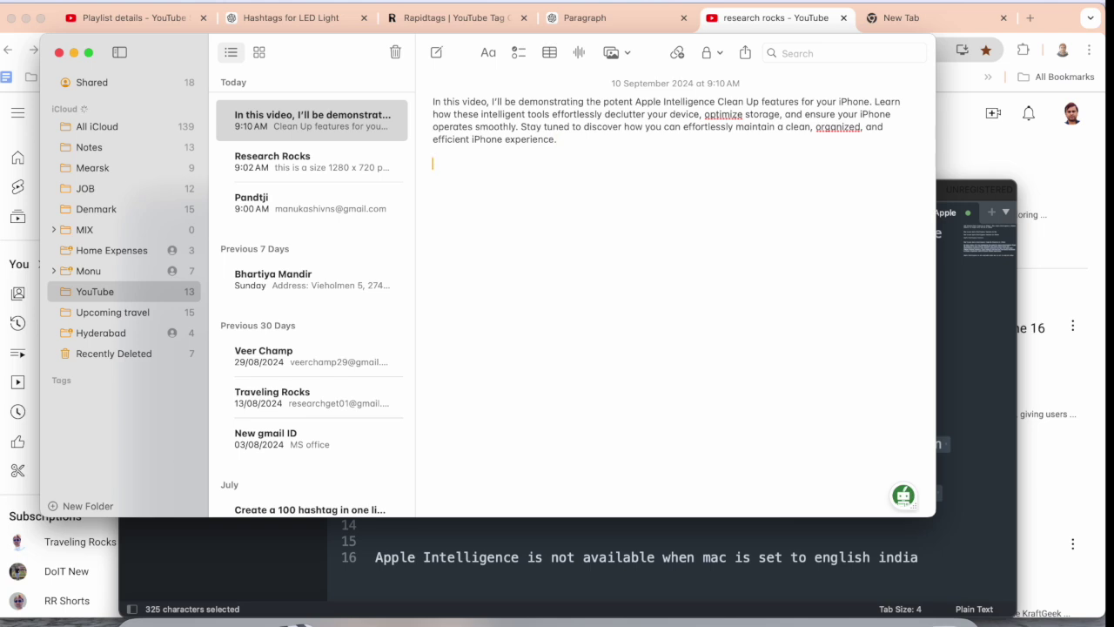
triple_click(558, 141)
right_click(491, 143)
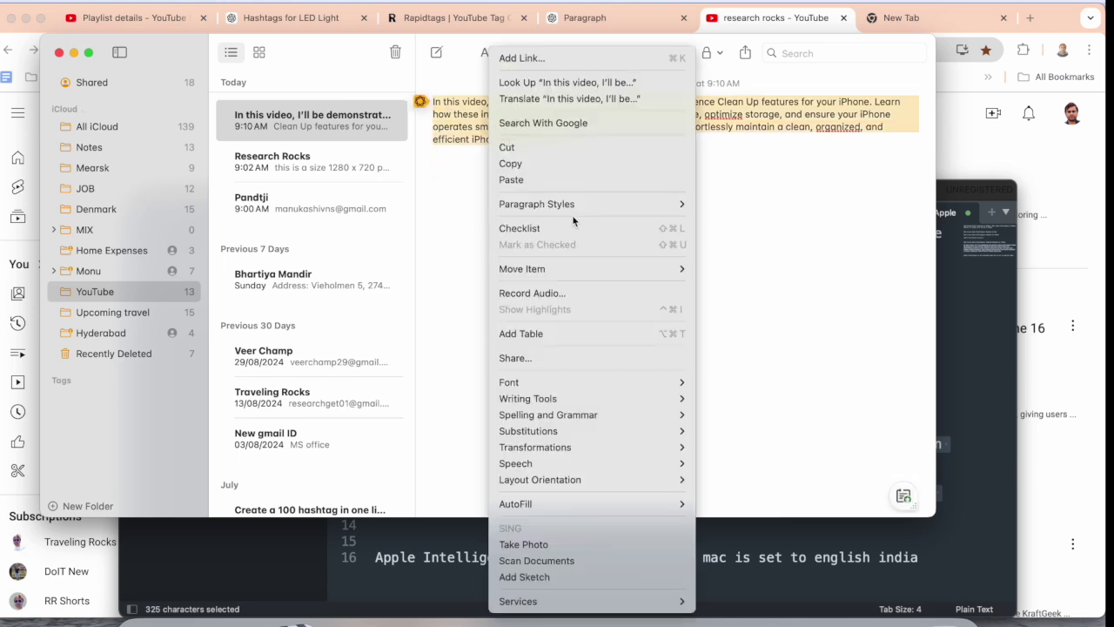
click(523, 127)
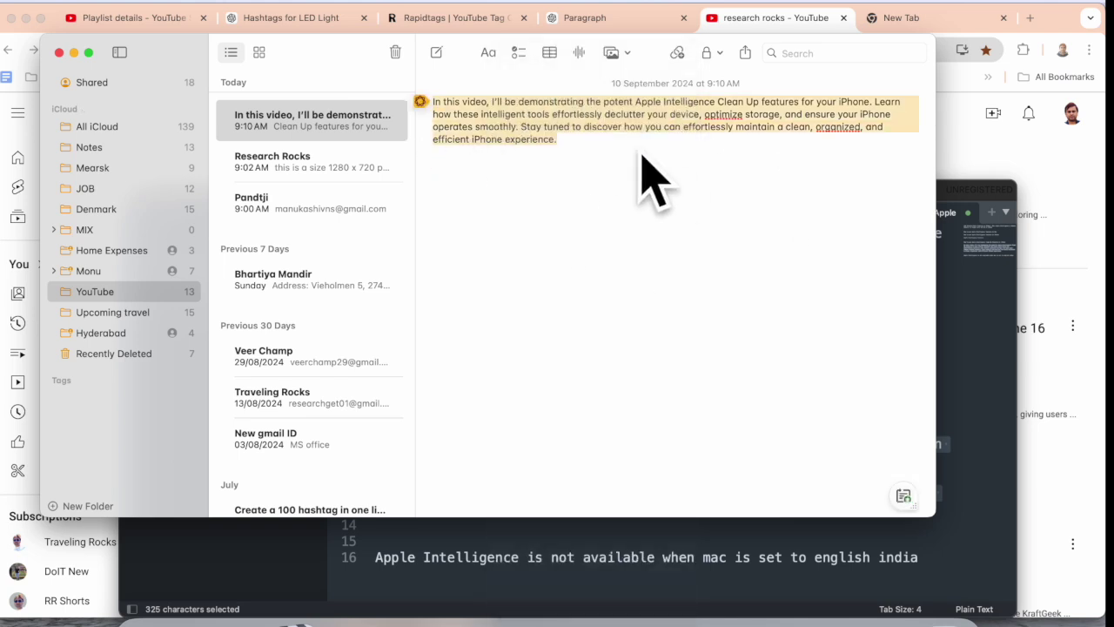
click(420, 102)
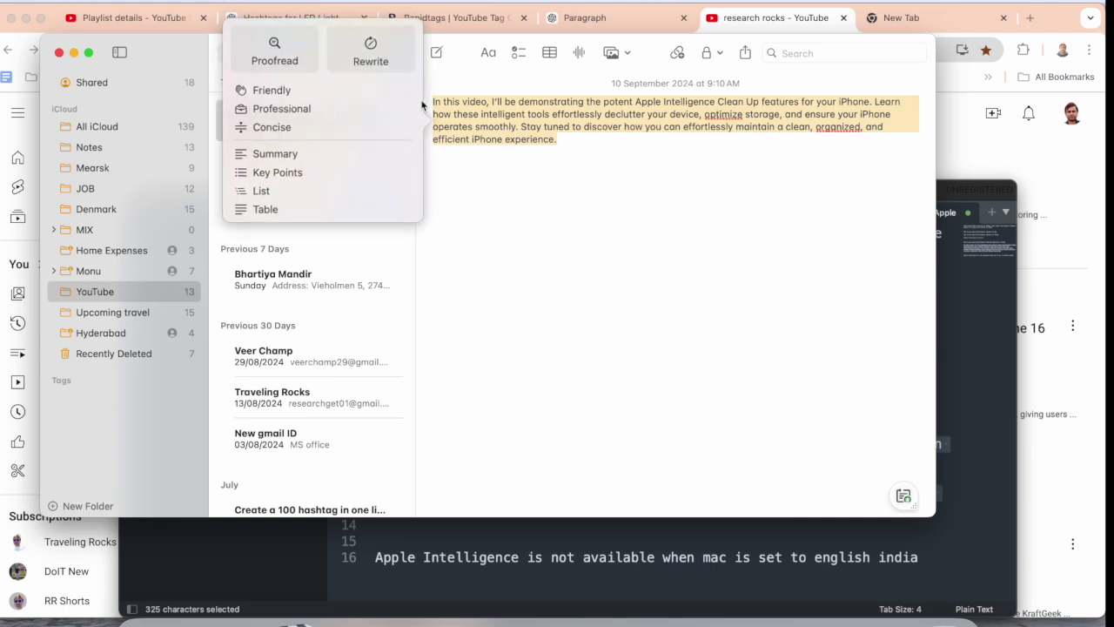
click(282, 193)
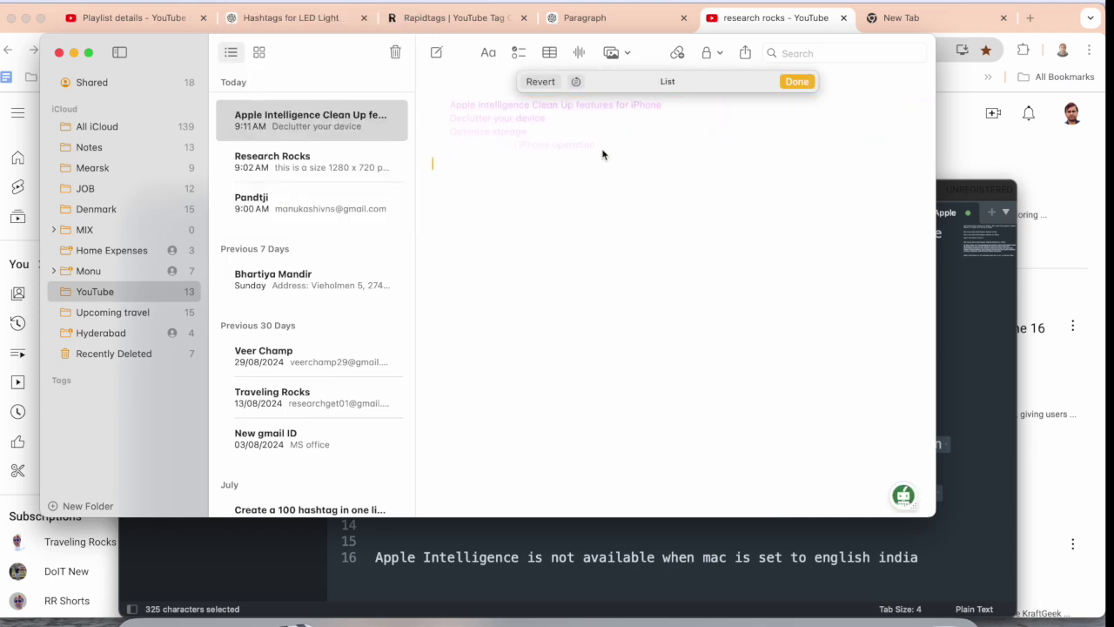
click(797, 82)
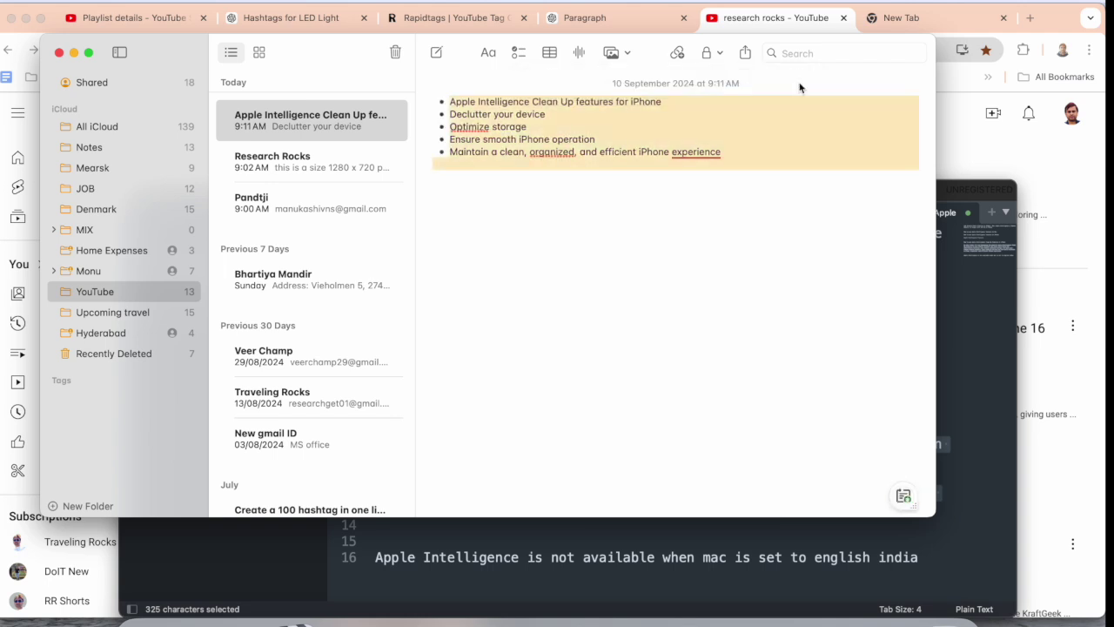
key(super+z)
- Rewrite the note's whole paragraph in a Friendly tone with Writing Tools
right_click(529, 77)
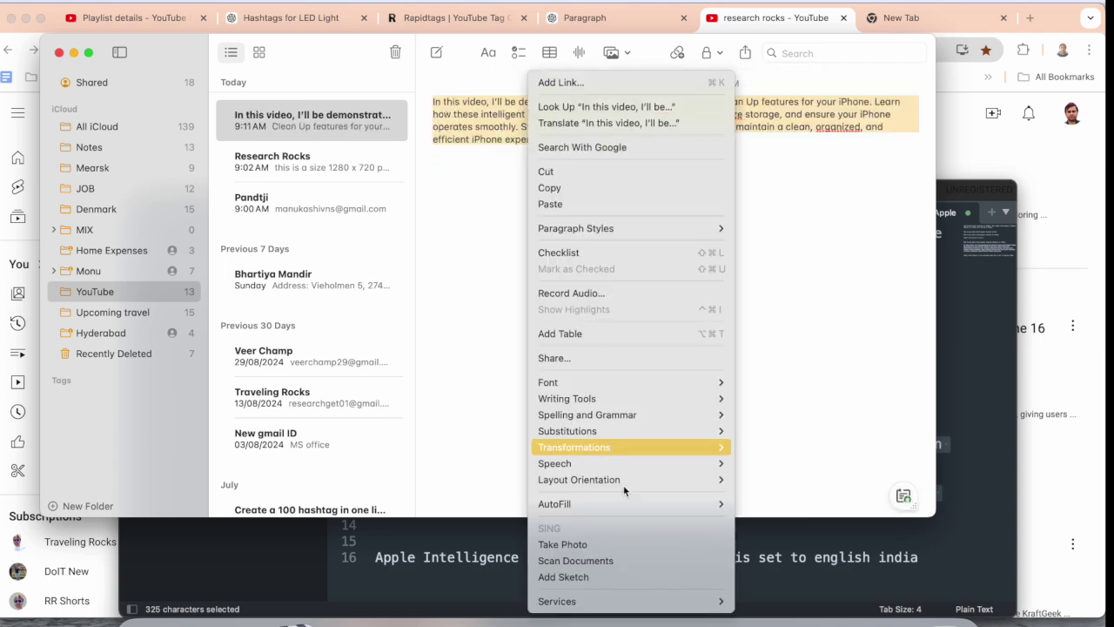
click(443, 203)
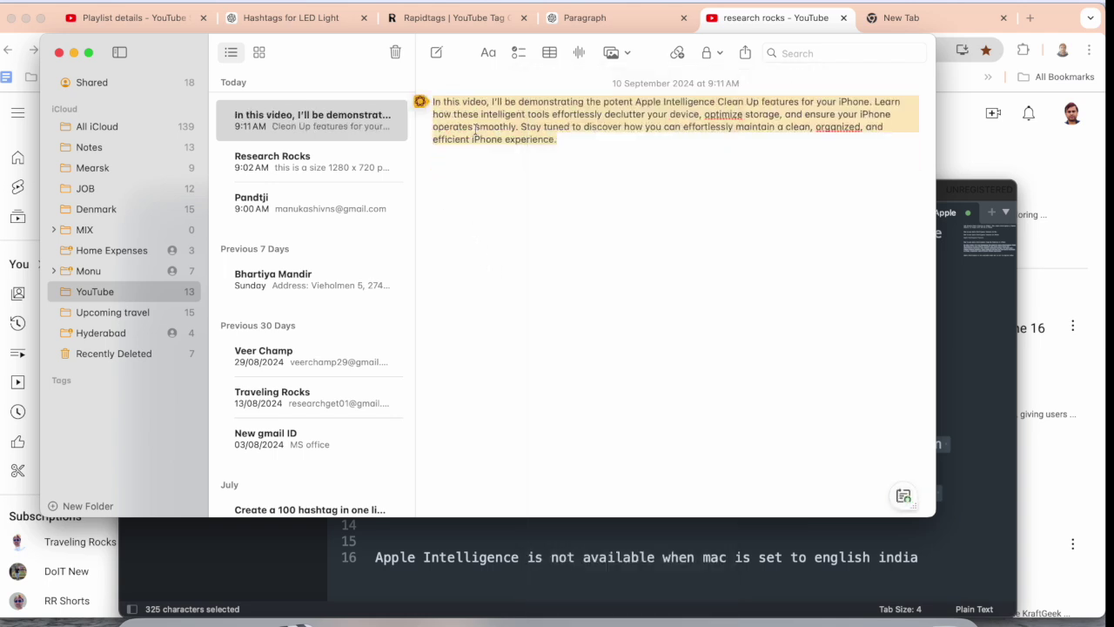
click(421, 103)
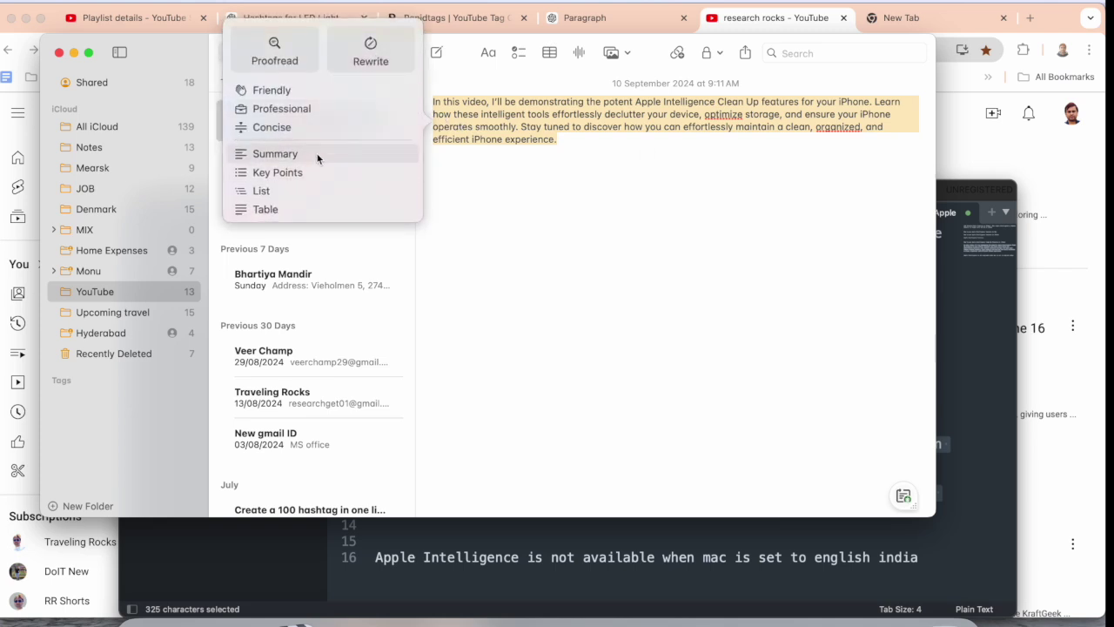
click(299, 91)
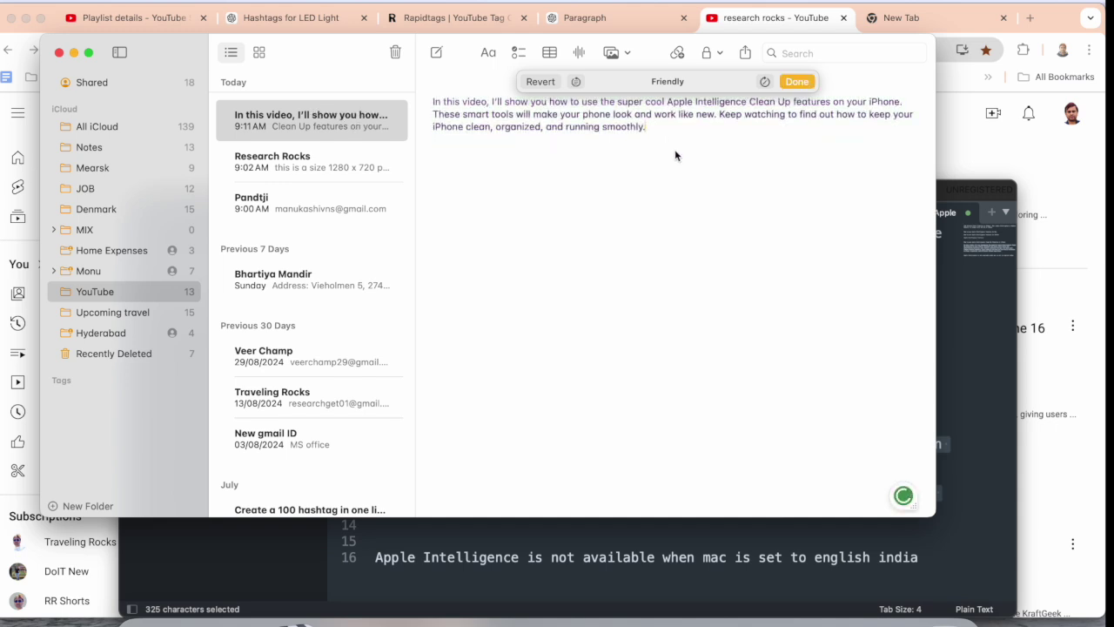
click(631, 122)
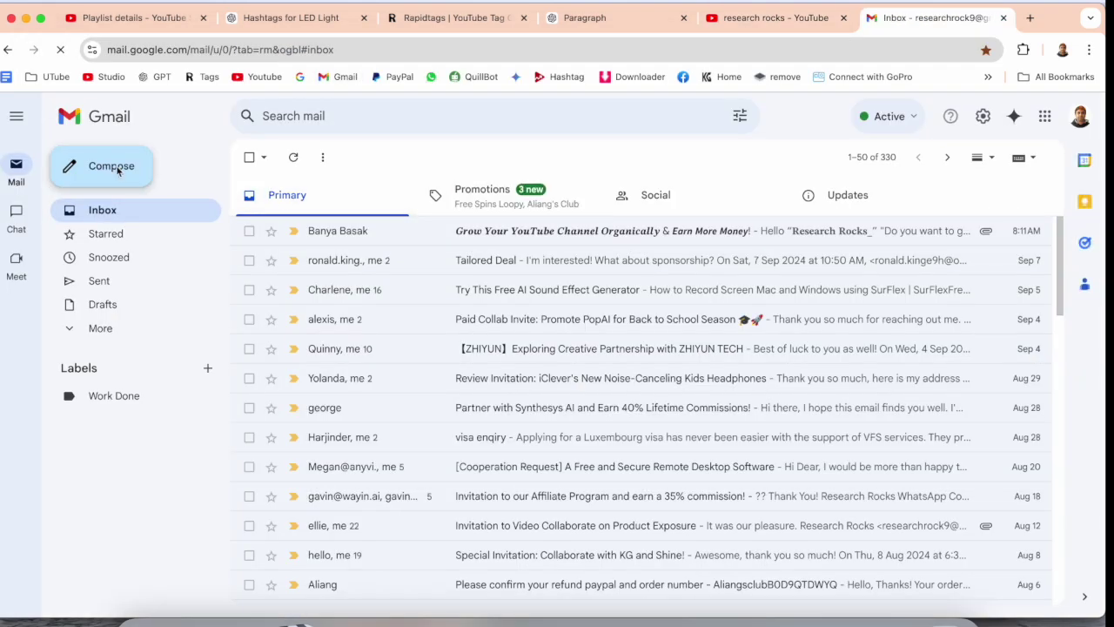
- Start a new email in Gmail and insert the friendly version of the note's paragraph above the signature
click(118, 171)
click(683, 369)
text(In this video, I'll show you how to use the super cool Apple Intelligence Clean Up features on your iPhone. These smart tools will make your phone look and work like new. Keep watching to find out how to keep your iPhone clean, organized, and running smoothly.)
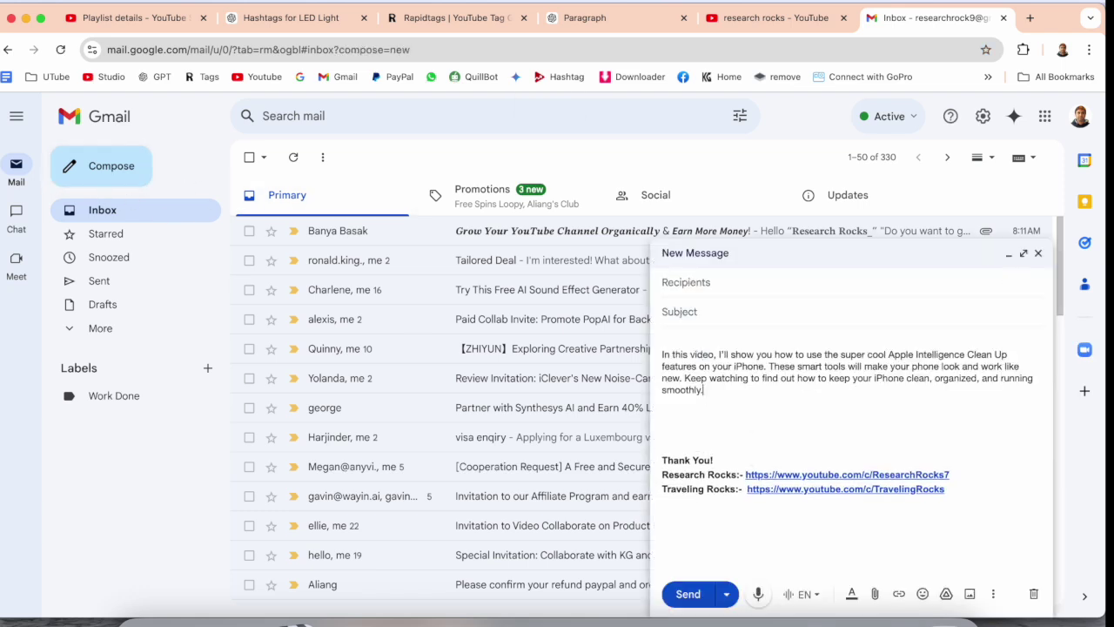
- Select the paragraph in the email draft and show the Writing Tools options for it
drag(713, 398, 666, 361)
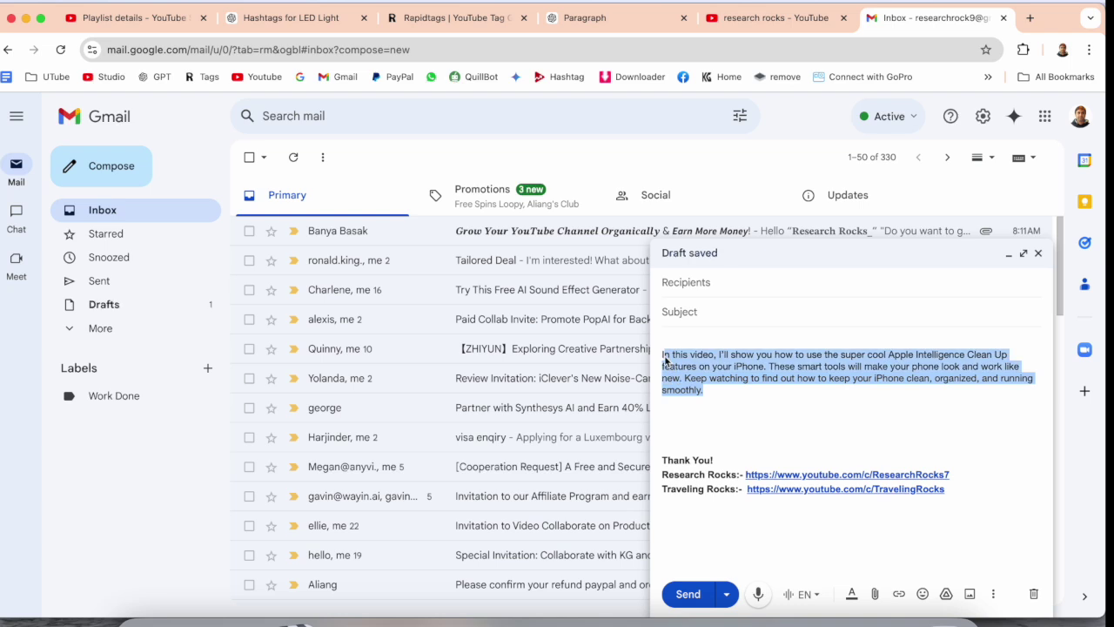
right_click(675, 365)
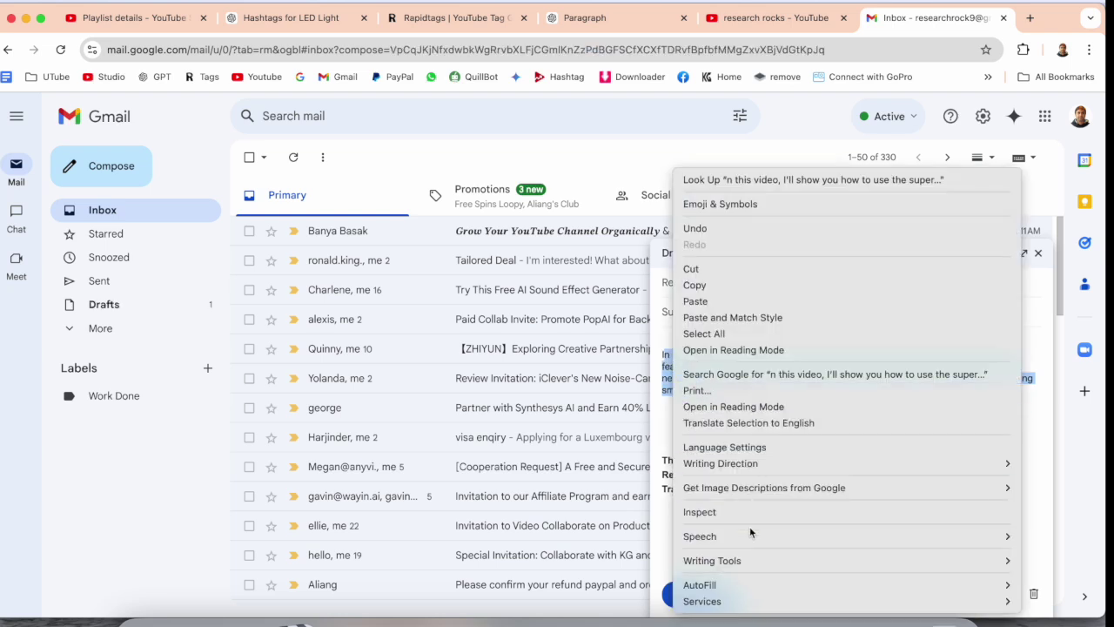
mouse_move(753, 561)
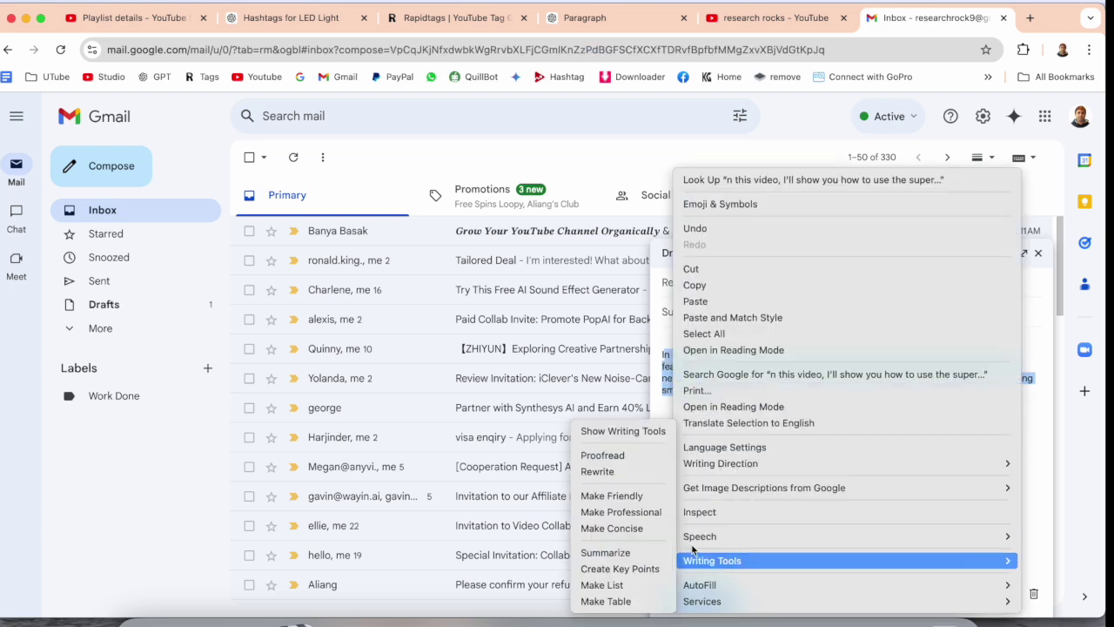
click(623, 433)
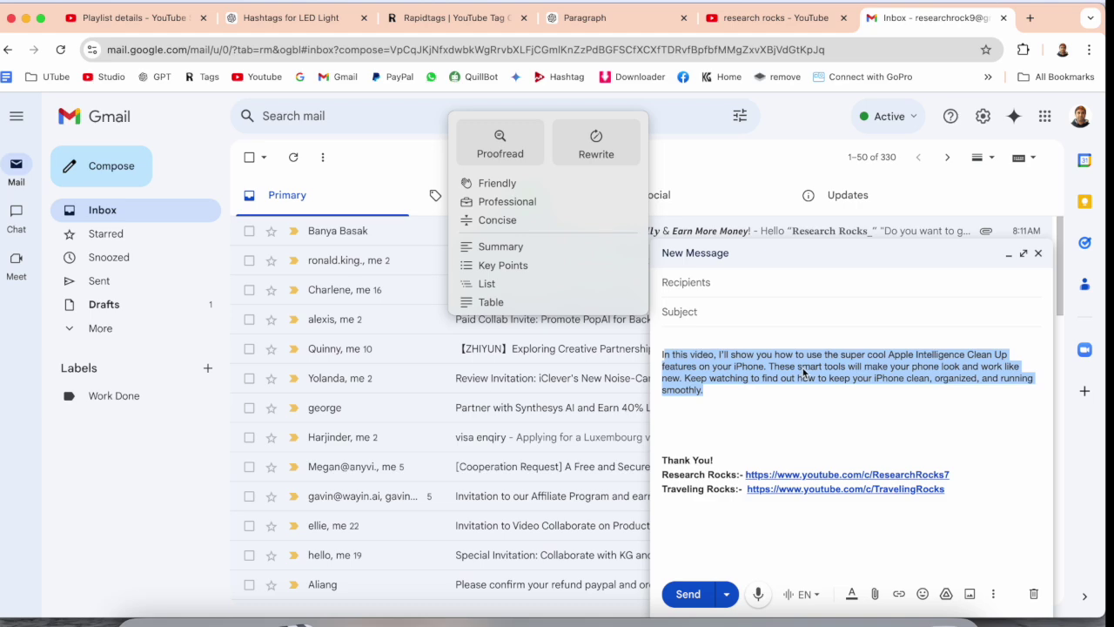
- Look at the Paragraph conversation in ChatGPT, return to the Gmail draft, and bring up its Writing Tools options again
click(568, 18)
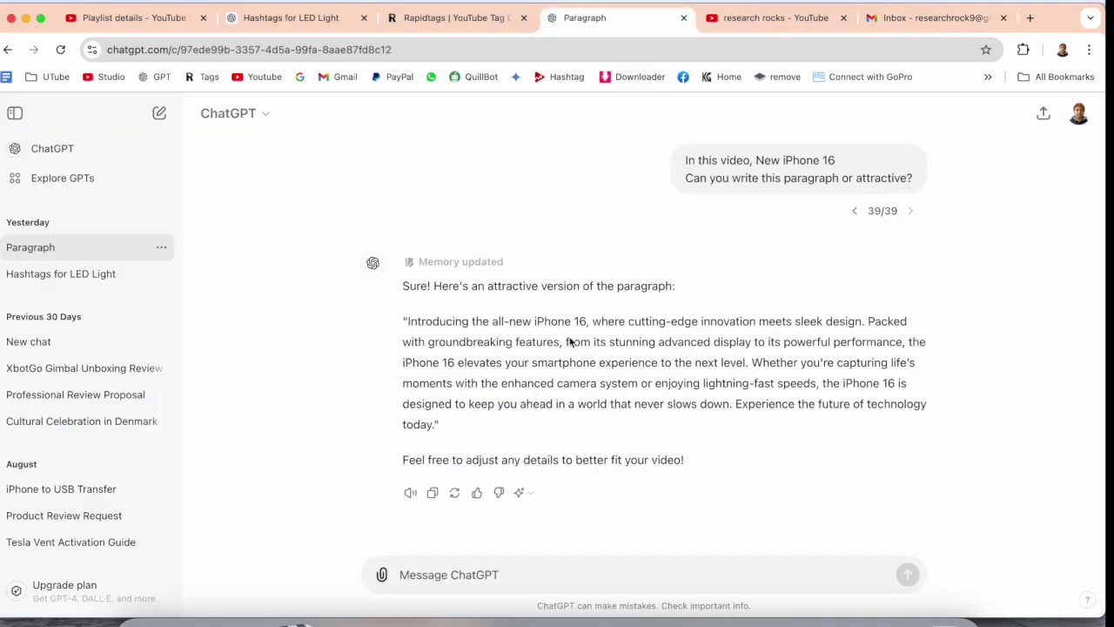
click(928, 21)
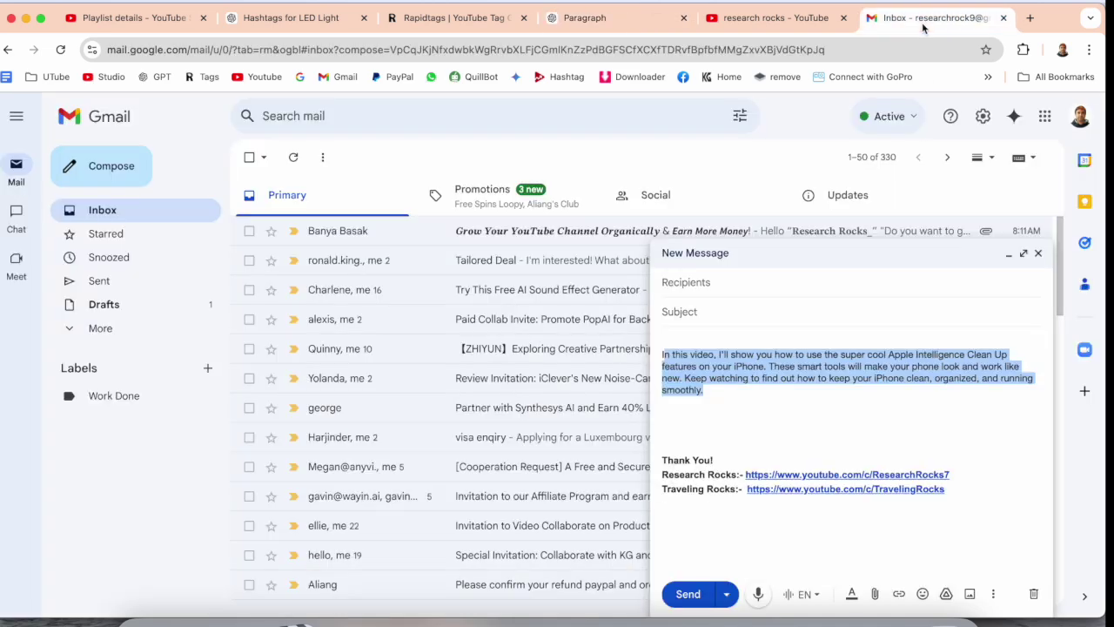
right_click(754, 369)
mouse_move(799, 566)
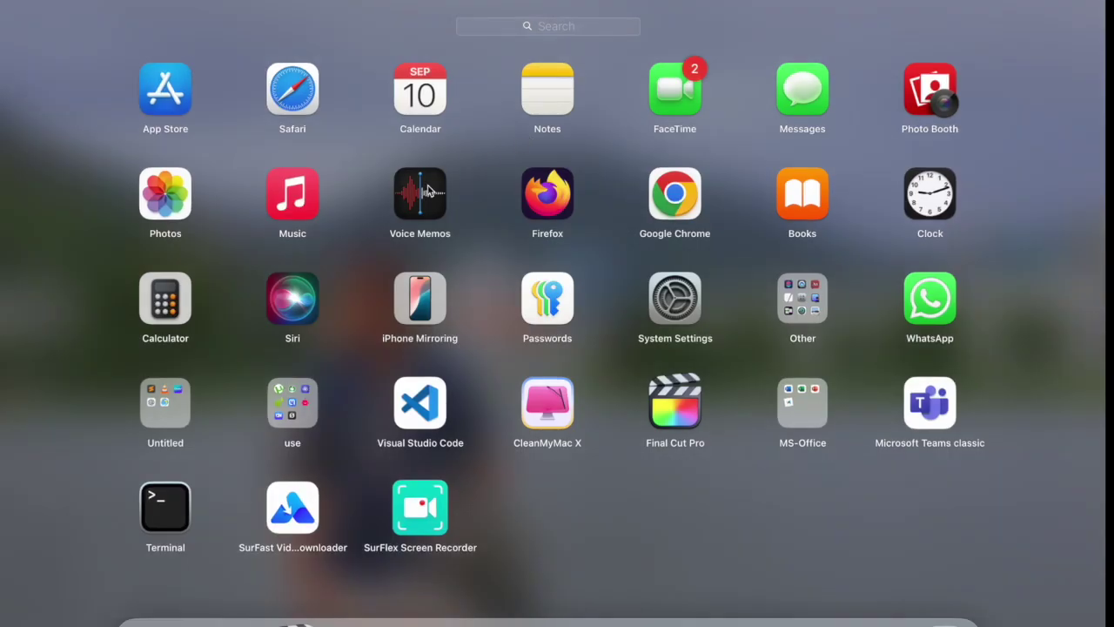
- Open Voice Memos, browse the latest recordings, and briefly play yesterday's 1:14 recording before pausing it
click(427, 189)
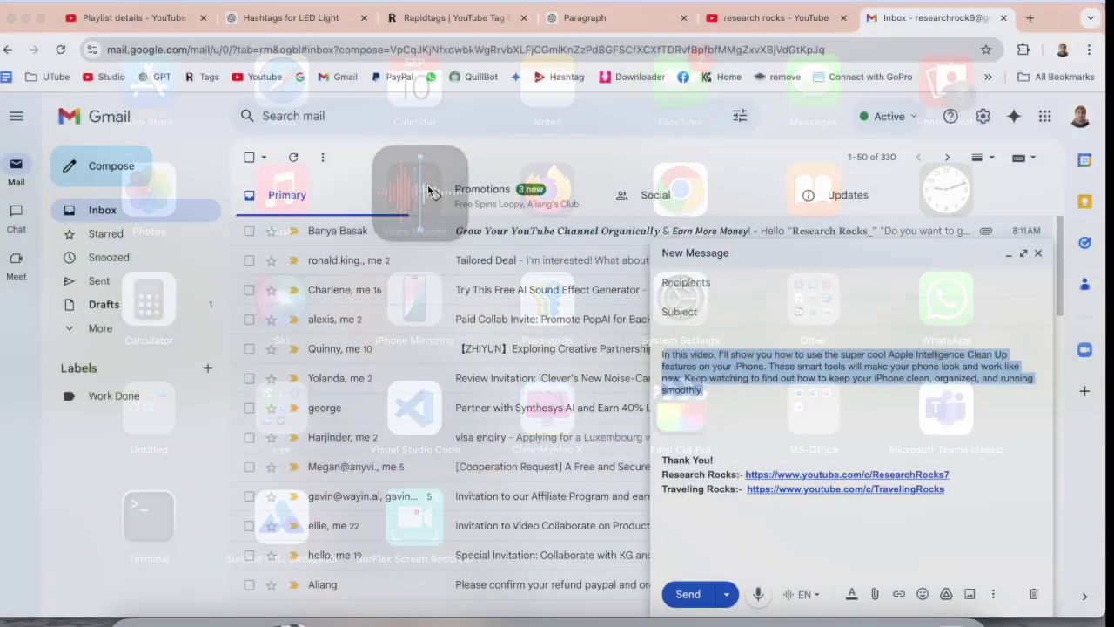
click(319, 221)
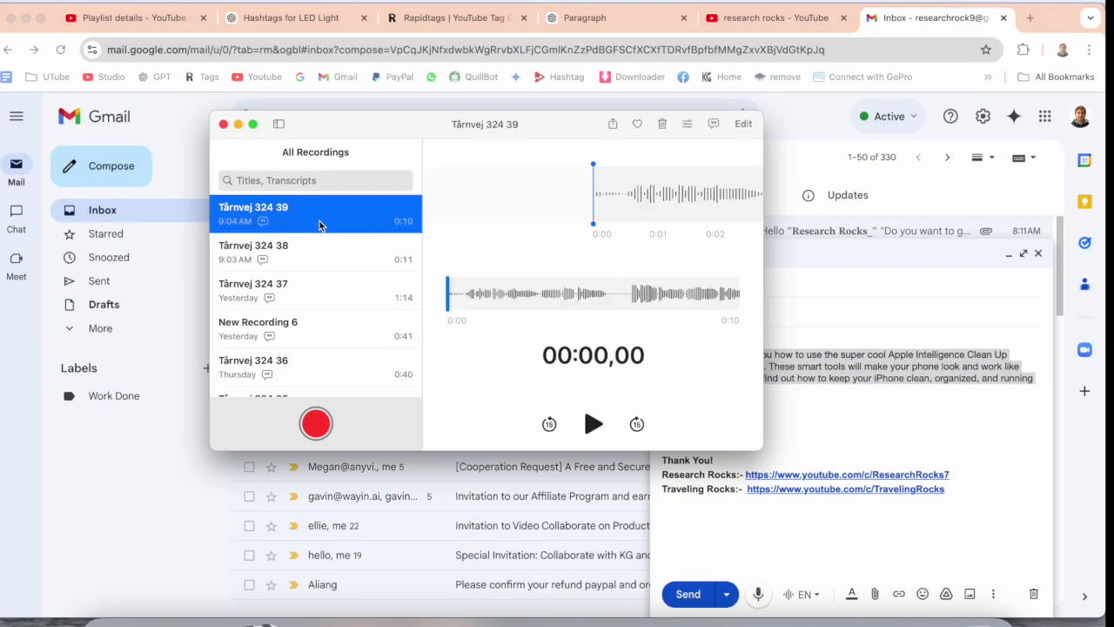
click(302, 265)
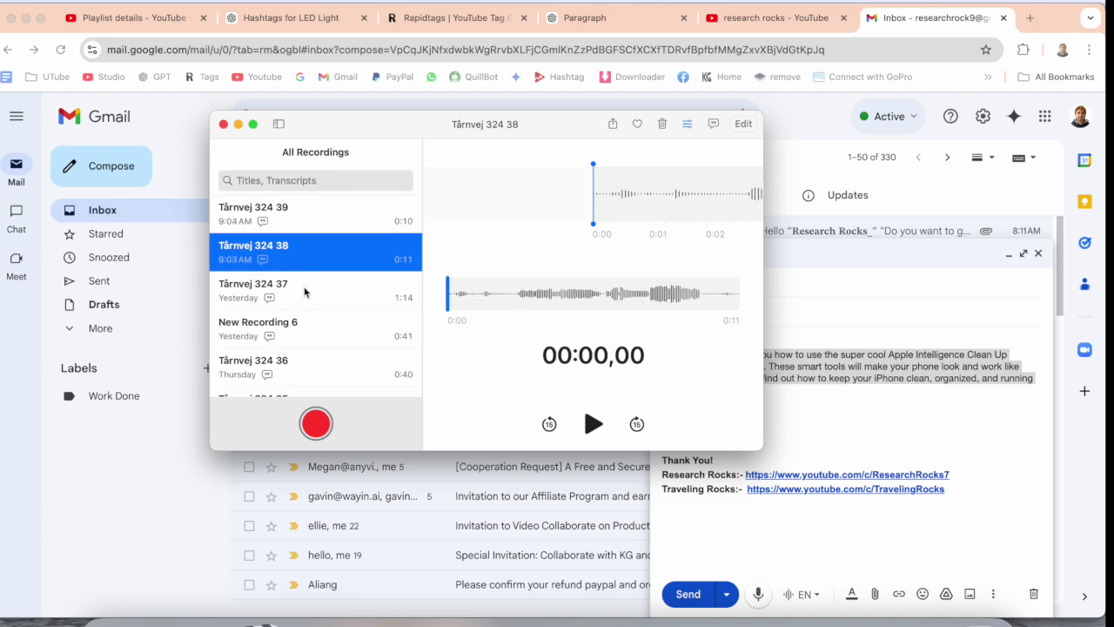
click(305, 292)
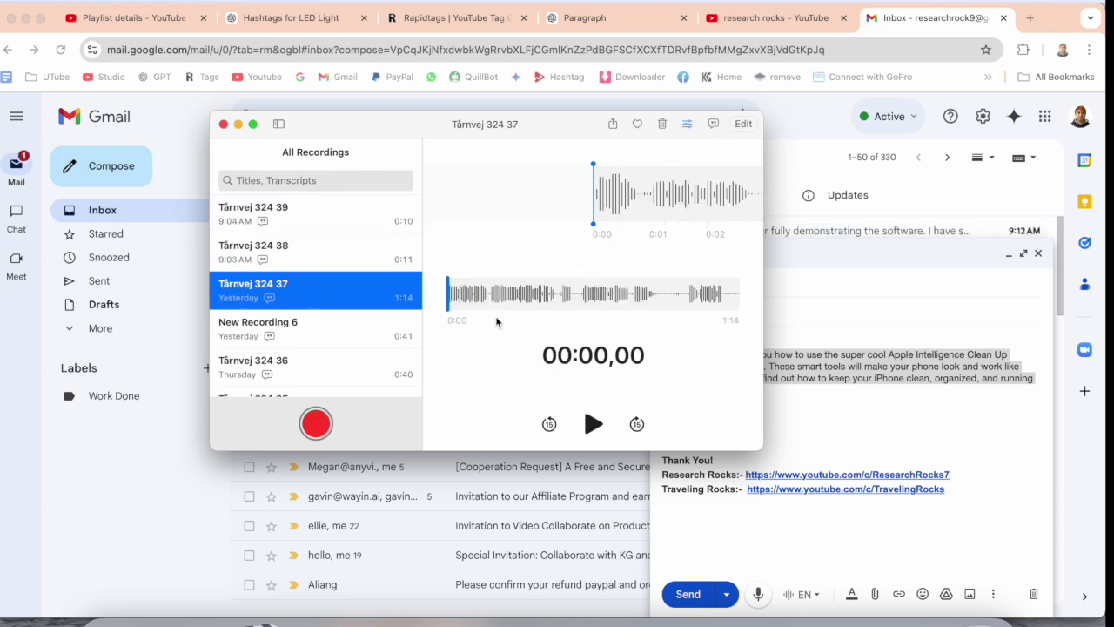
click(593, 424)
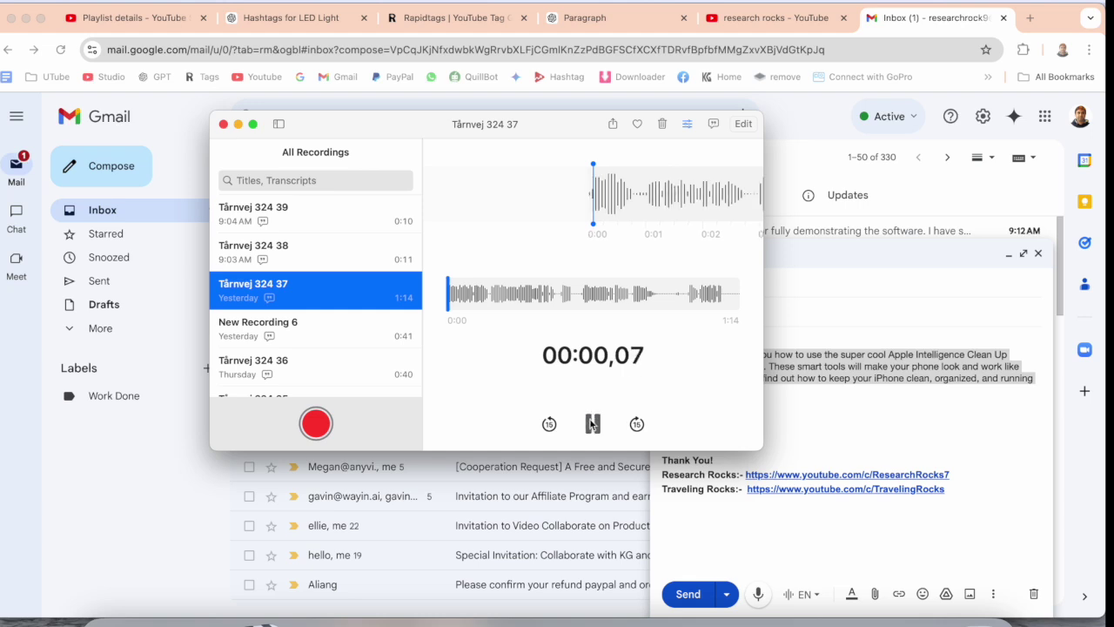
click(592, 424)
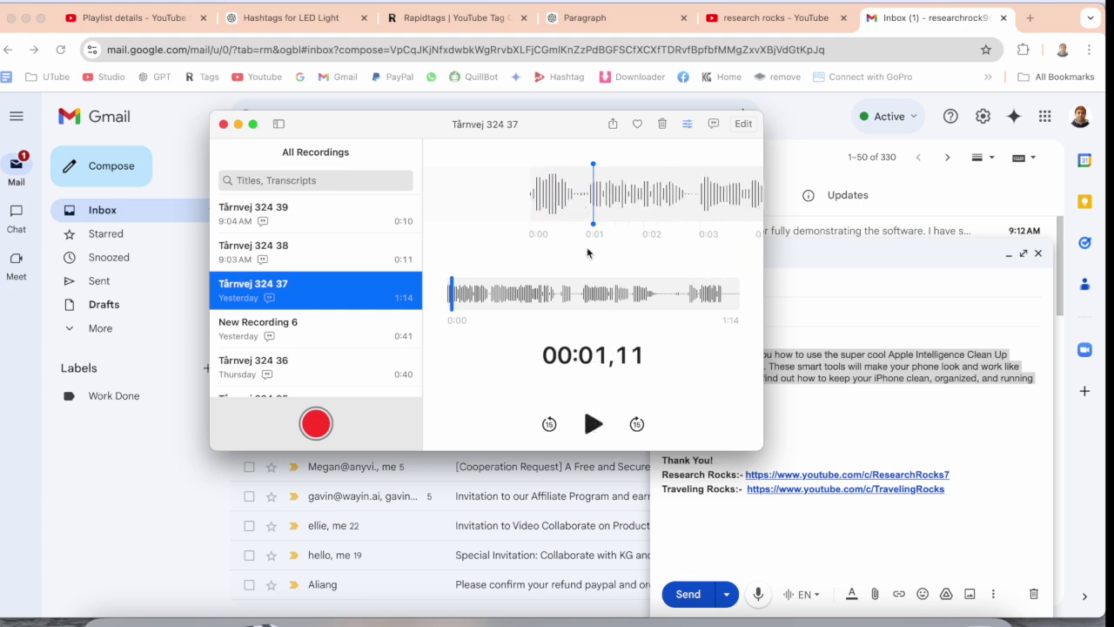
- Show the transcript of the 1:14 recording and play the audio to follow the highlighted words
click(713, 126)
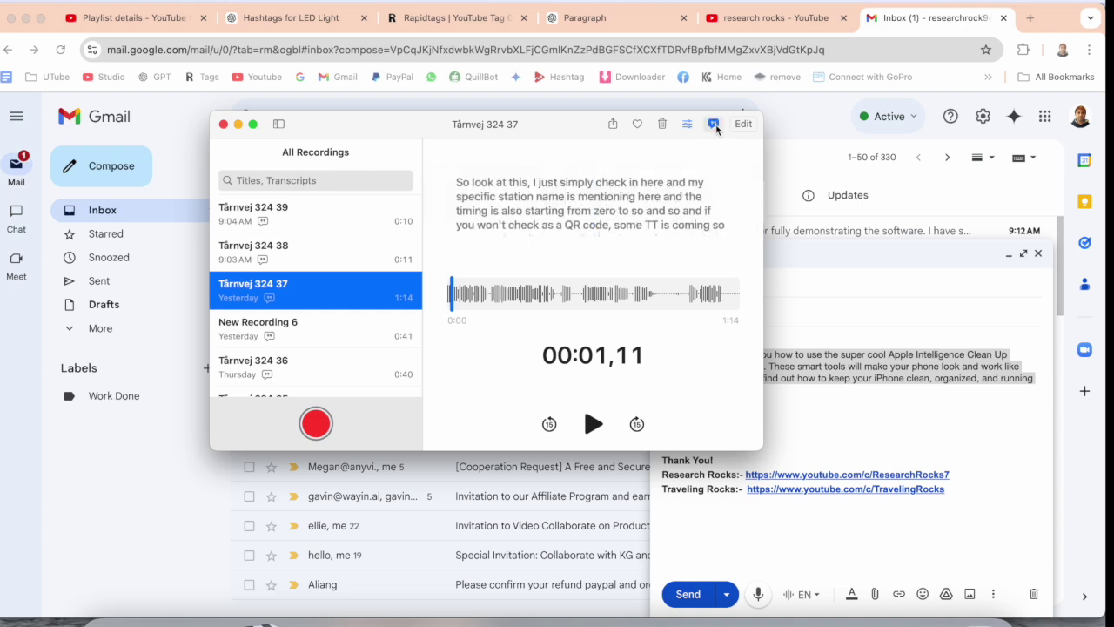
click(590, 425)
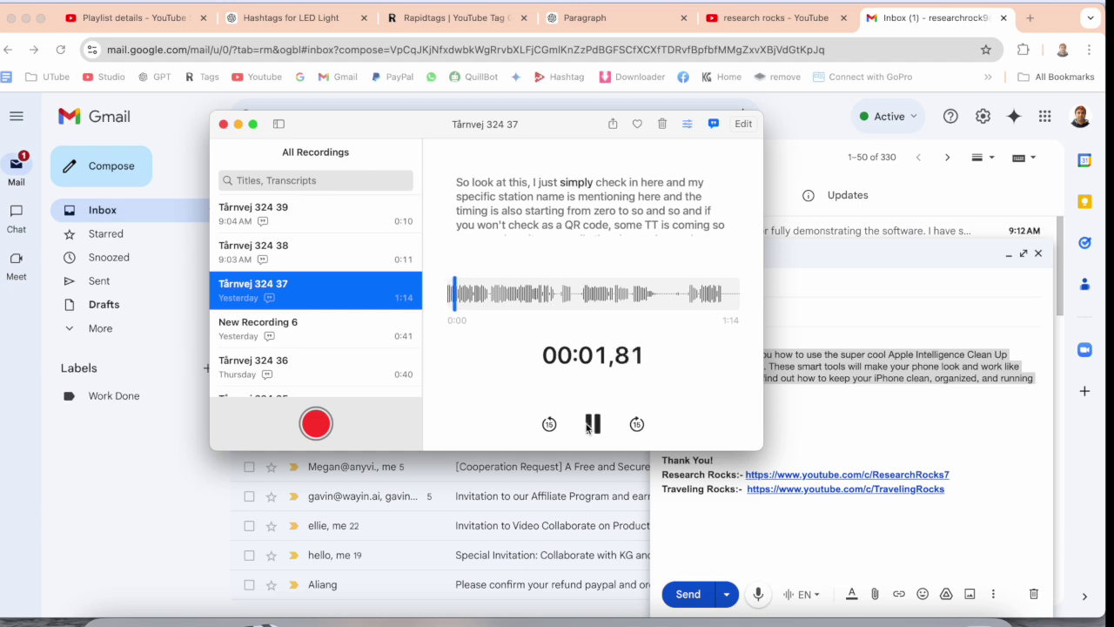
click(587, 427)
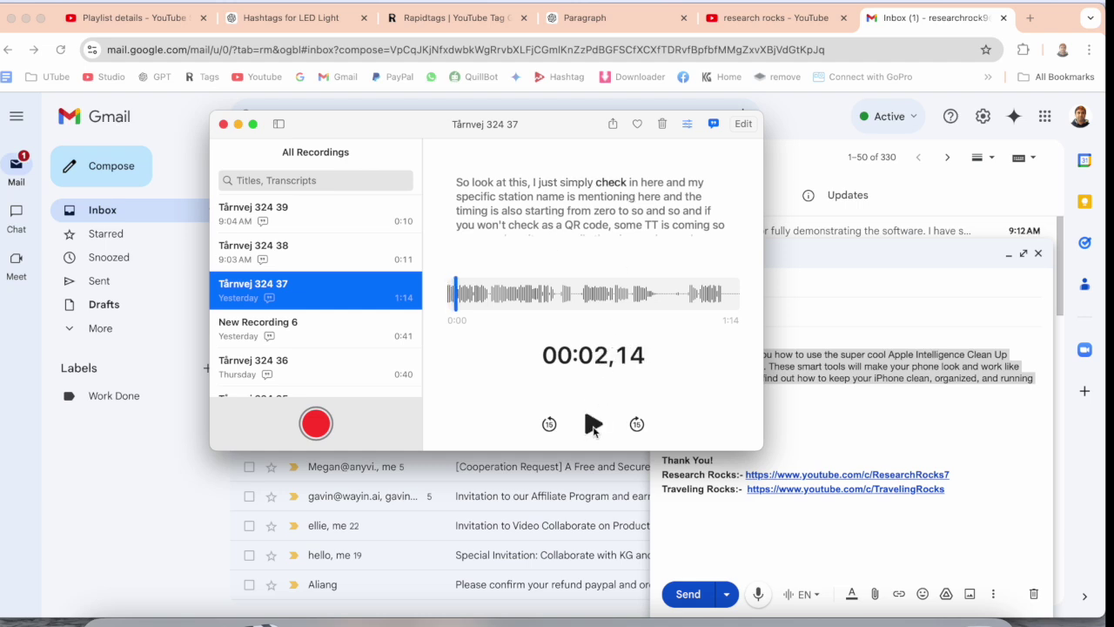
click(592, 425)
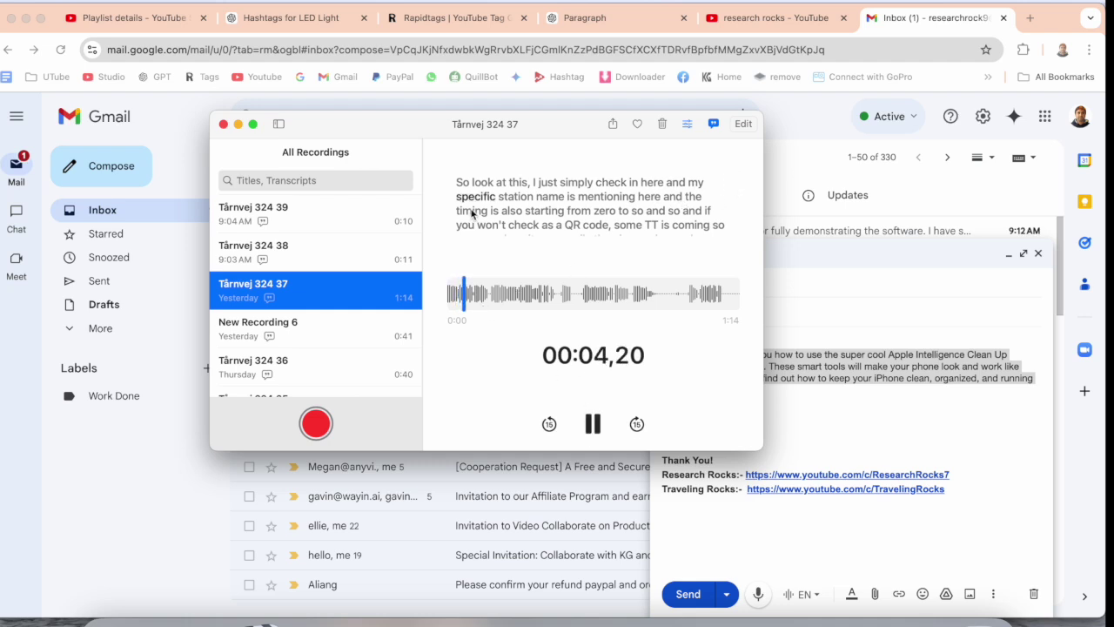
- Look through the recording's full transcript and move the playback position to about 0:17
scroll(601, 223, down, 5)
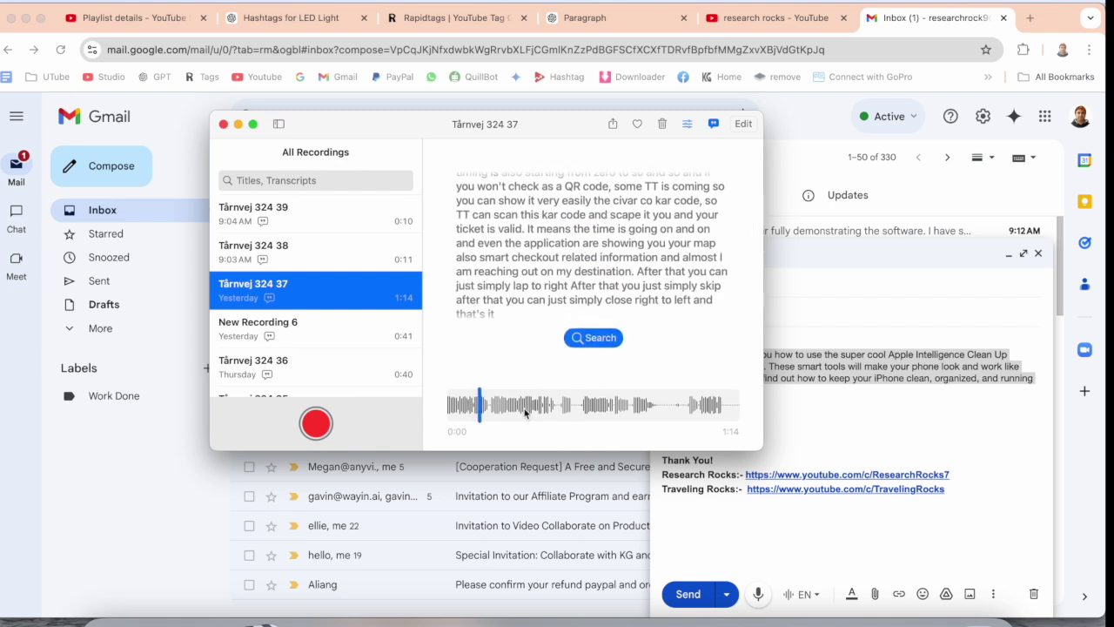
click(515, 404)
scroll(597, 338, up, 5)
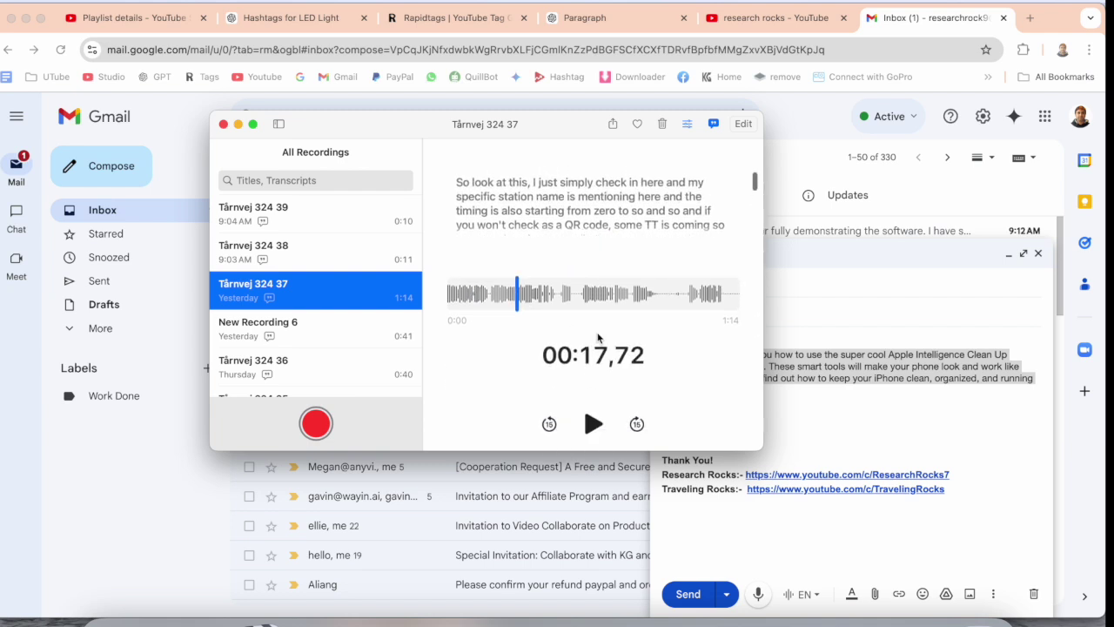